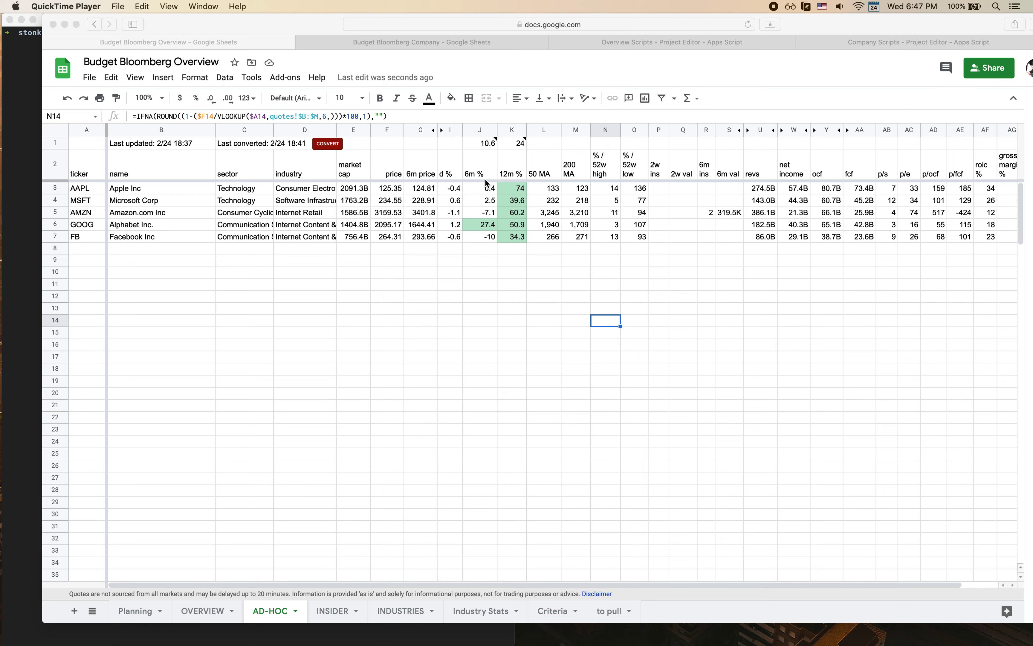
Enter NFLX in cell A8 of AD-HOC so Netflix Inc's details auto-fill.
click(90, 253)
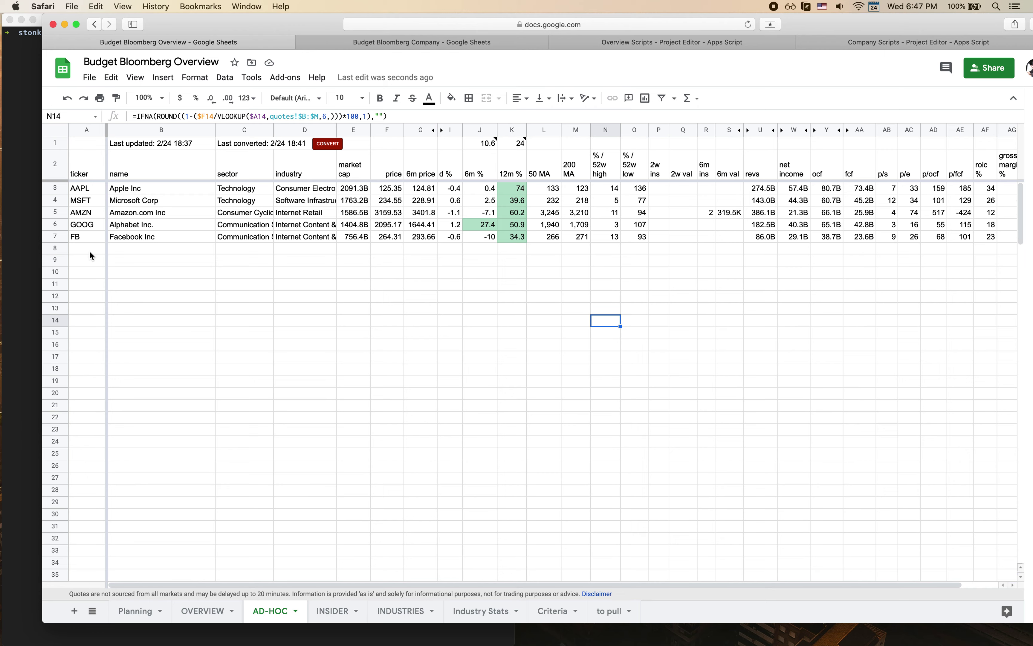
click(90, 253)
text(NFLX)
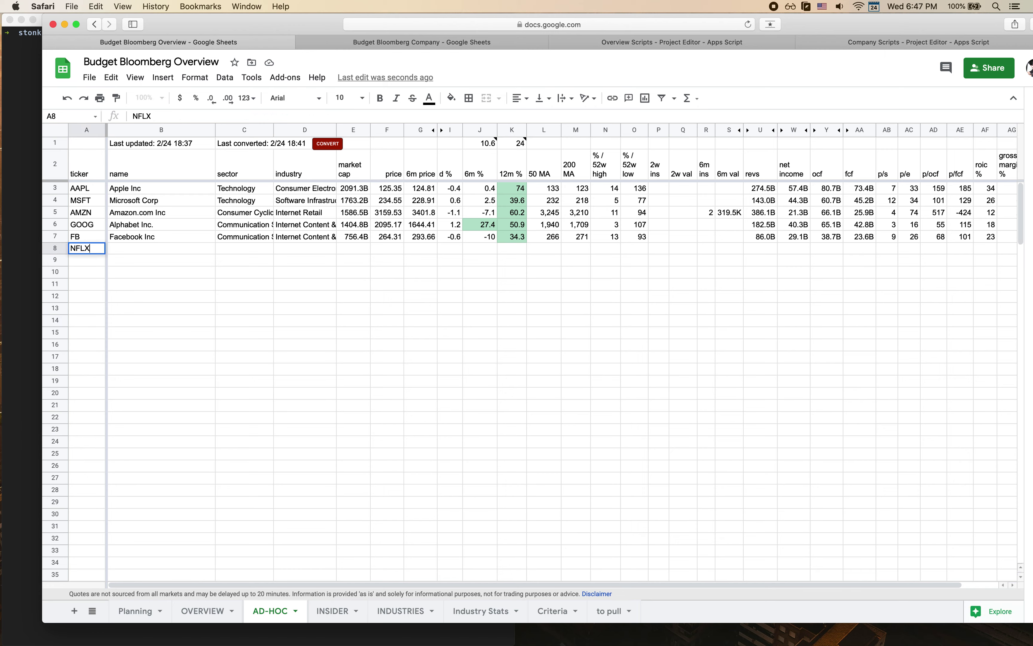
key(Return)
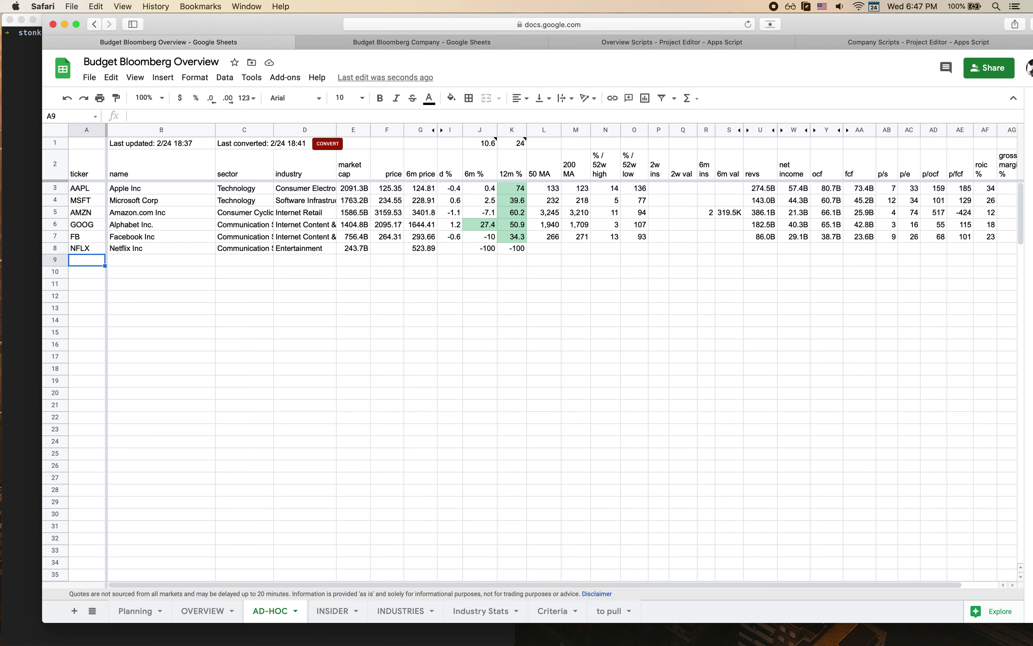
Add NFLX in cell A7 of the to pull stock list, below FB.
click(608, 611)
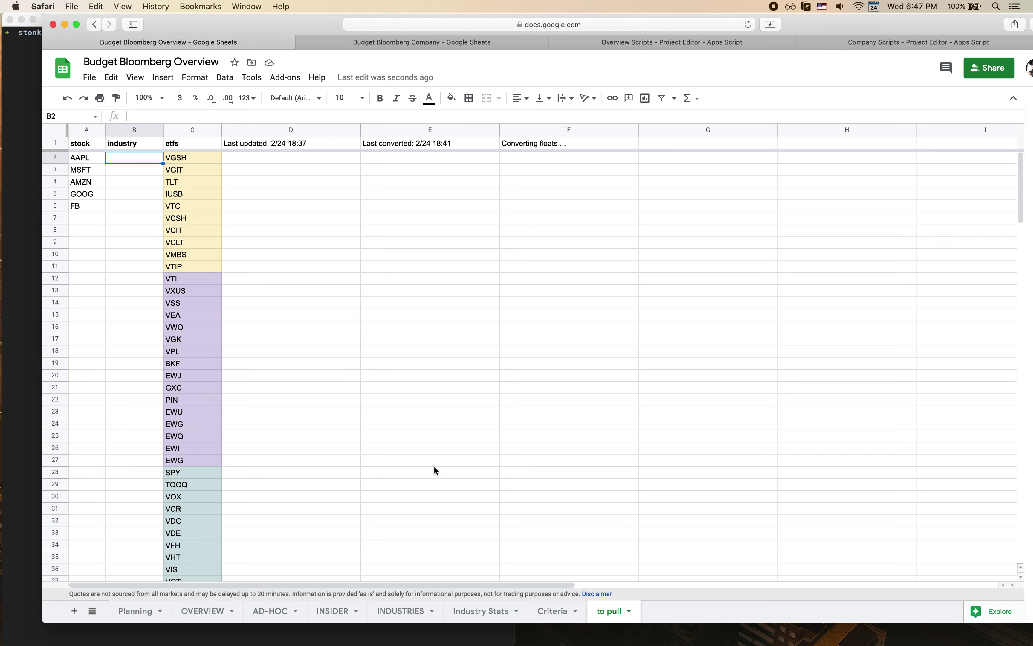
click(81, 220)
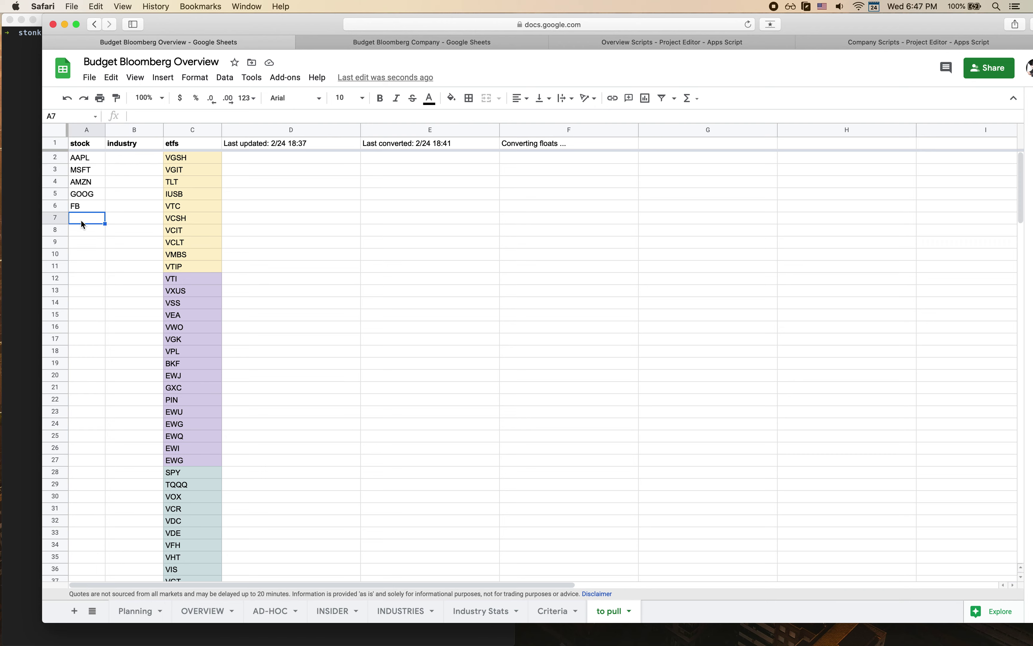
text(NFLX)
key(Return)
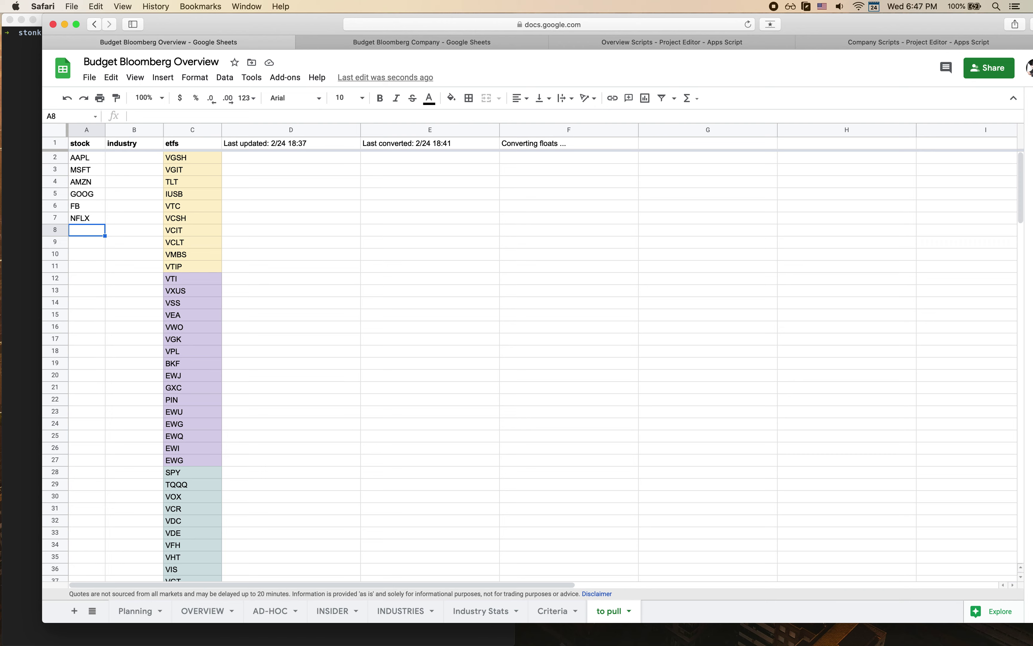
Preview the Gold, Education & Training Services and Discount Stores companies on INDUSTRIES.
click(392, 611)
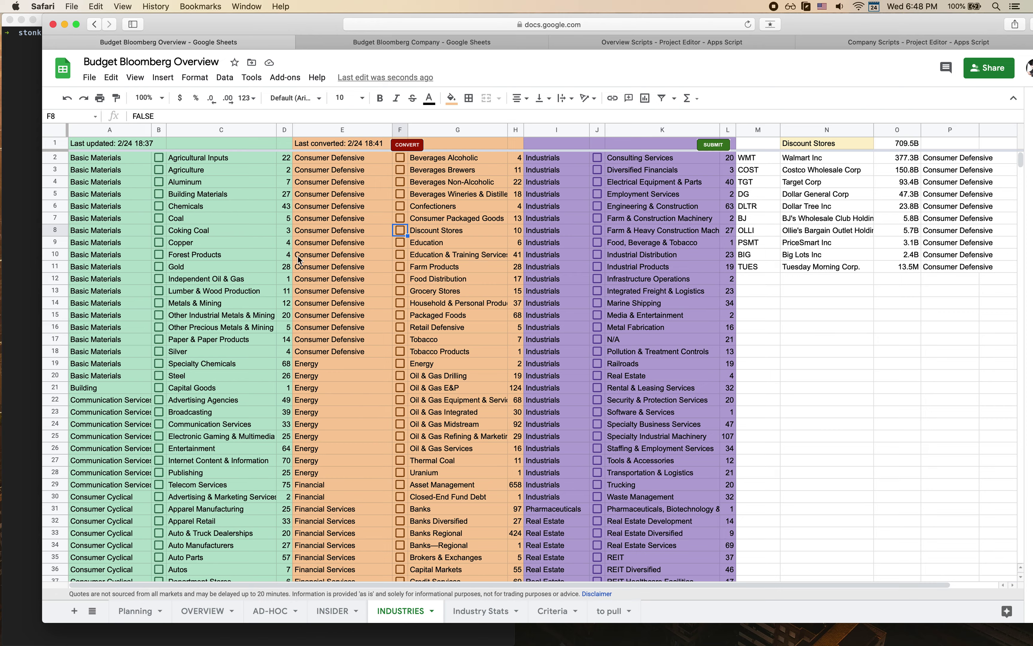
click(224, 269)
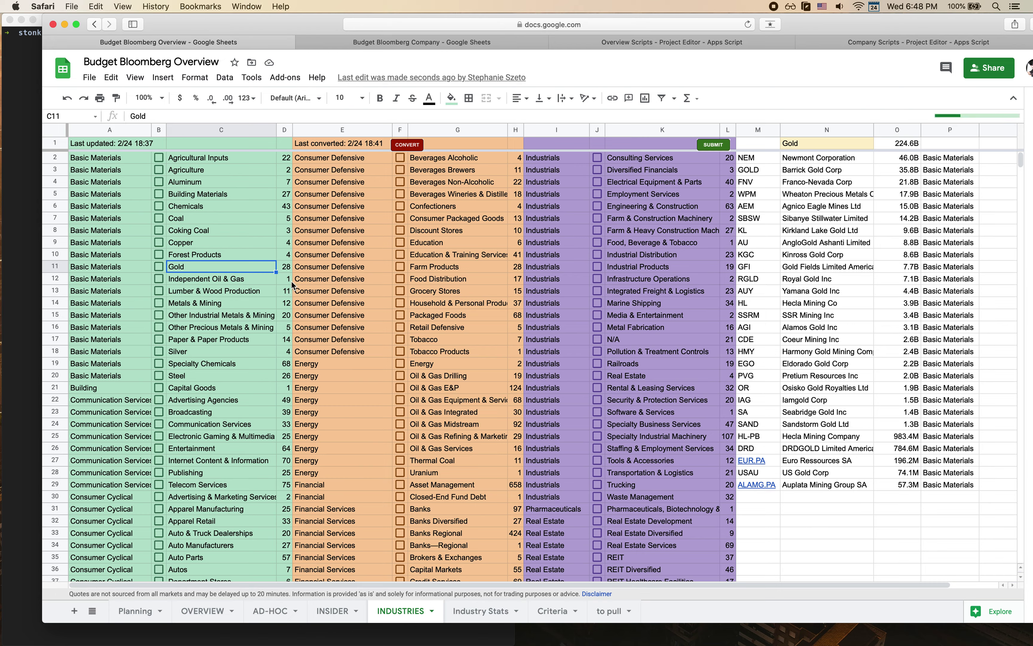
click(459, 260)
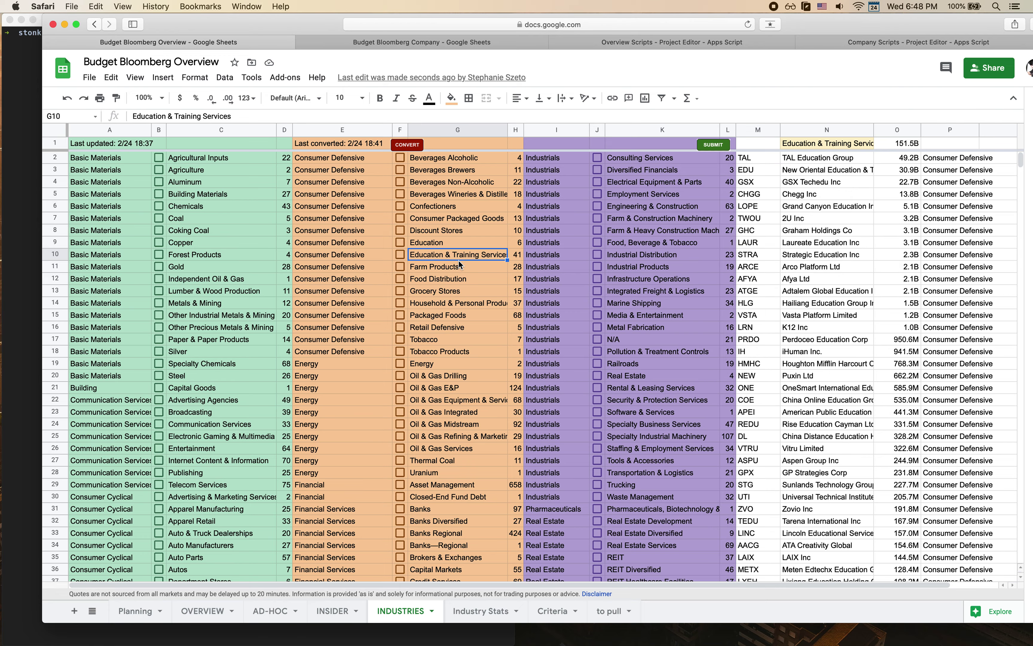
click(453, 233)
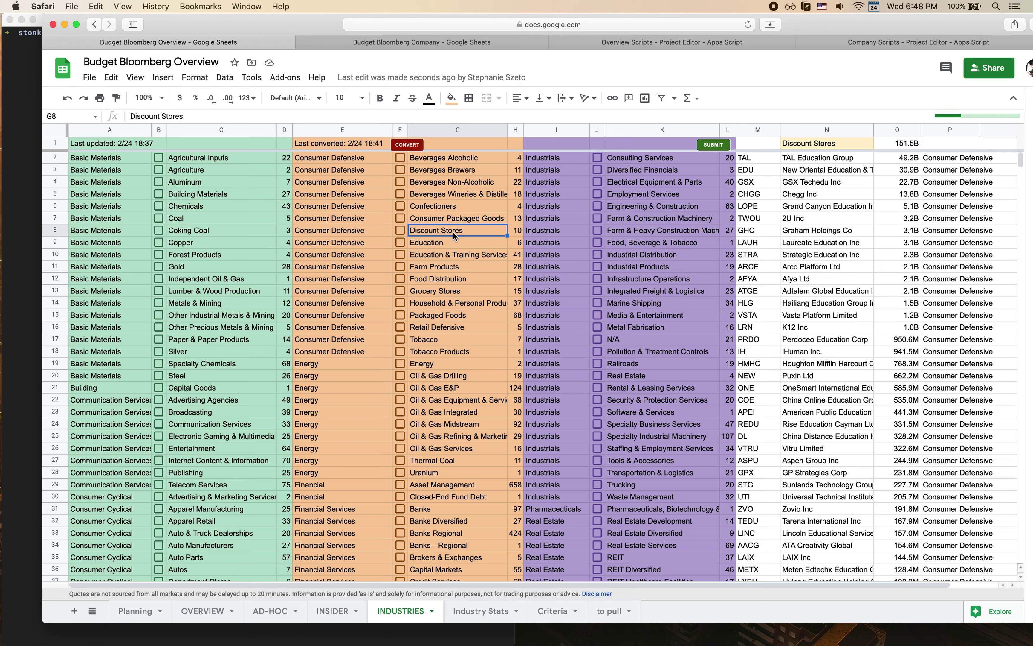
Tick and submit Discount Stores, then check it on the to pull sheet.
click(400, 231)
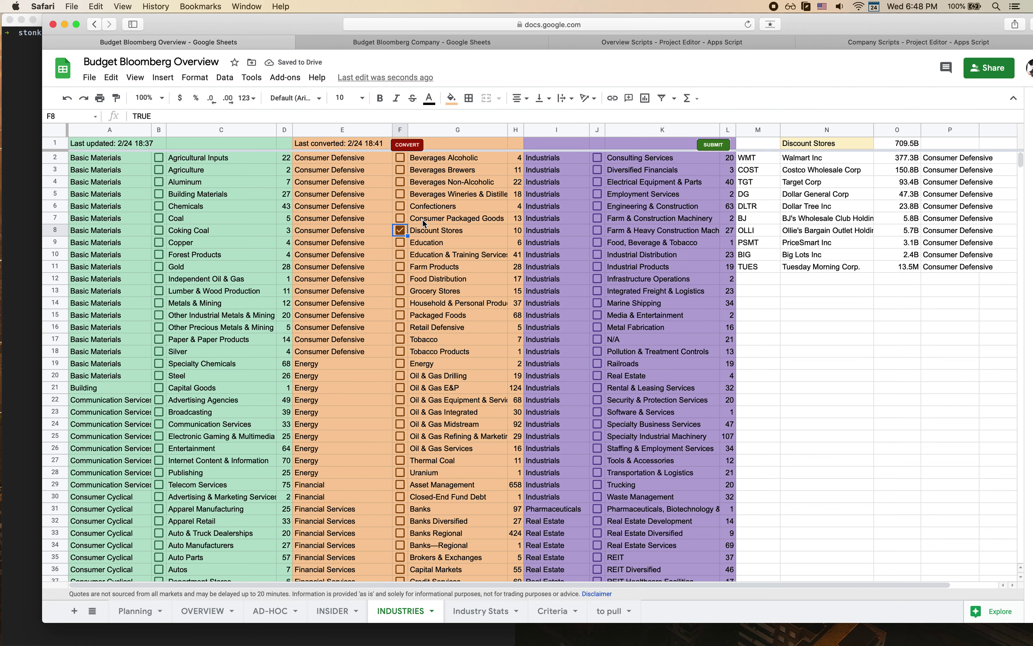
click(720, 146)
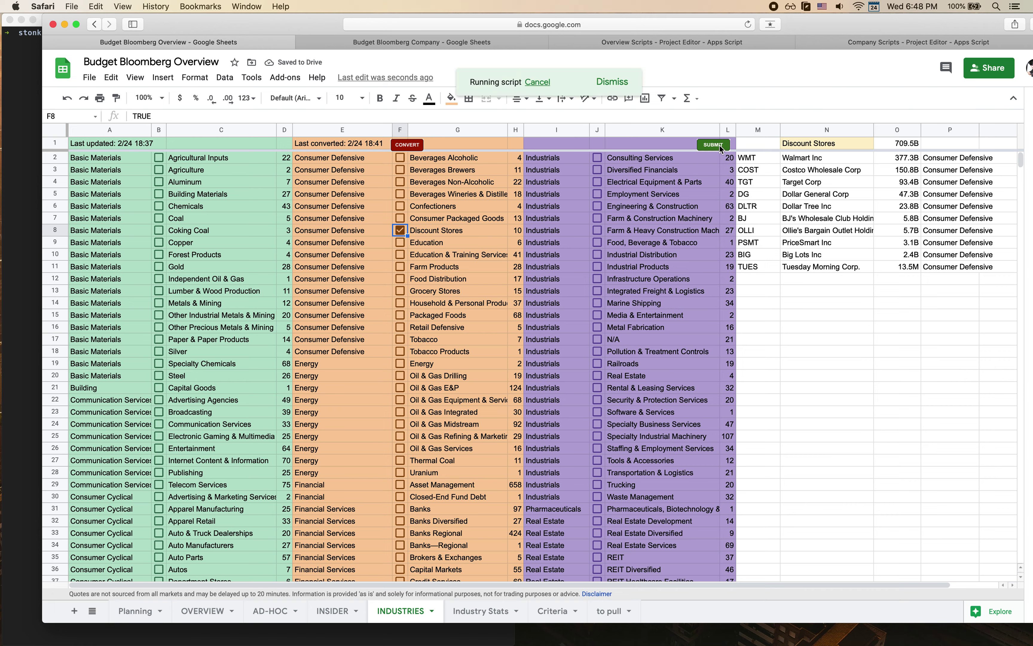
click(606, 611)
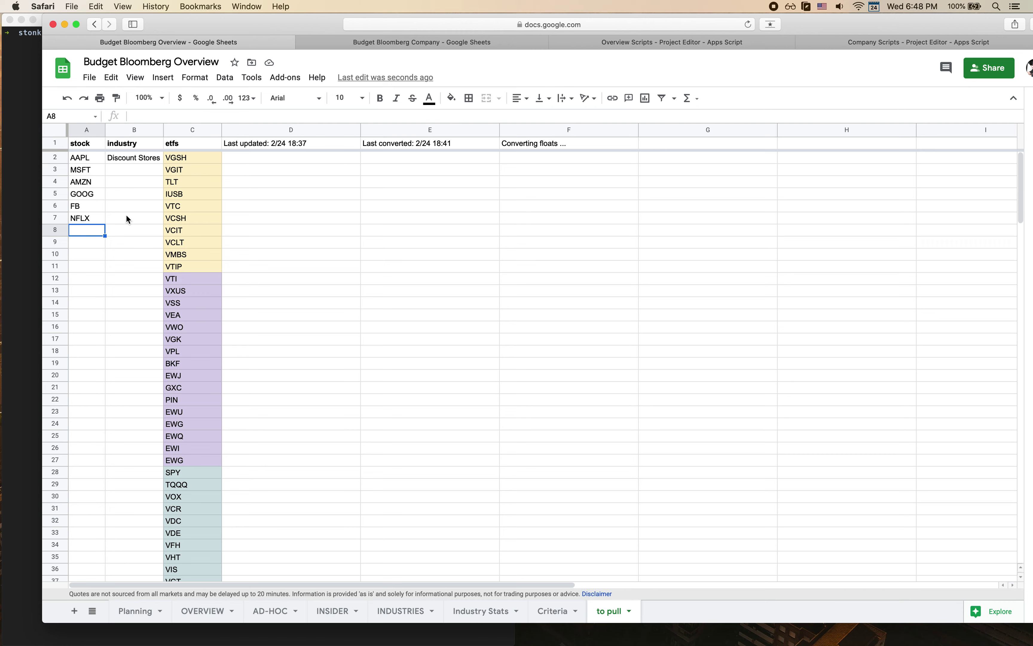
In iTerm2, list the project files and run python3 overview-data.py, checking its progress.
click(26, 173)
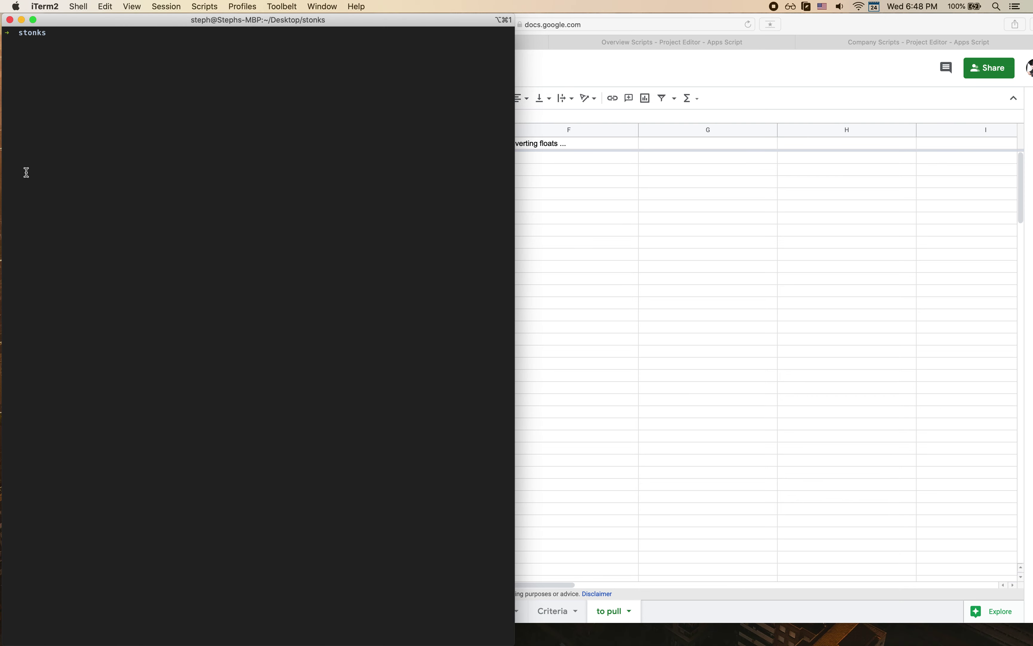
text(ls)
key(Return)
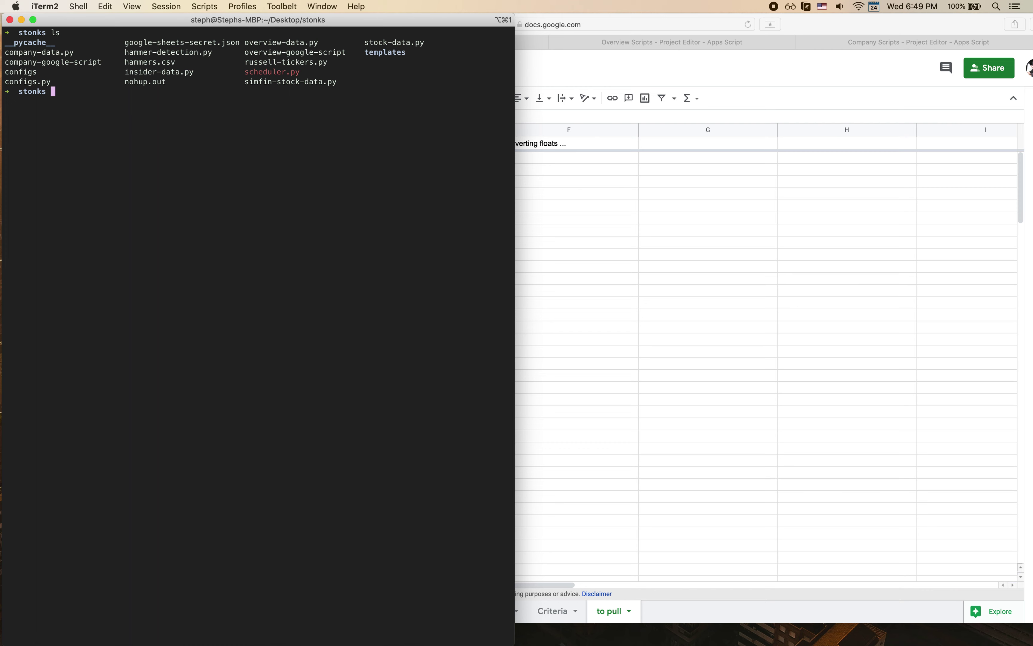
text(python3 overview-data.py)
key(Return)
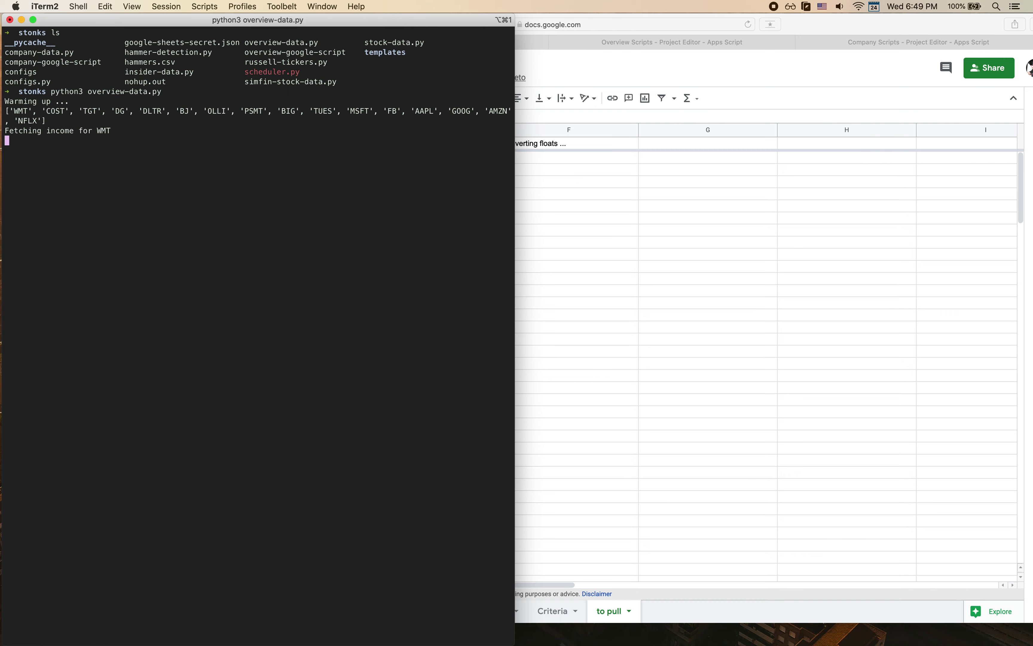
click(598, 186)
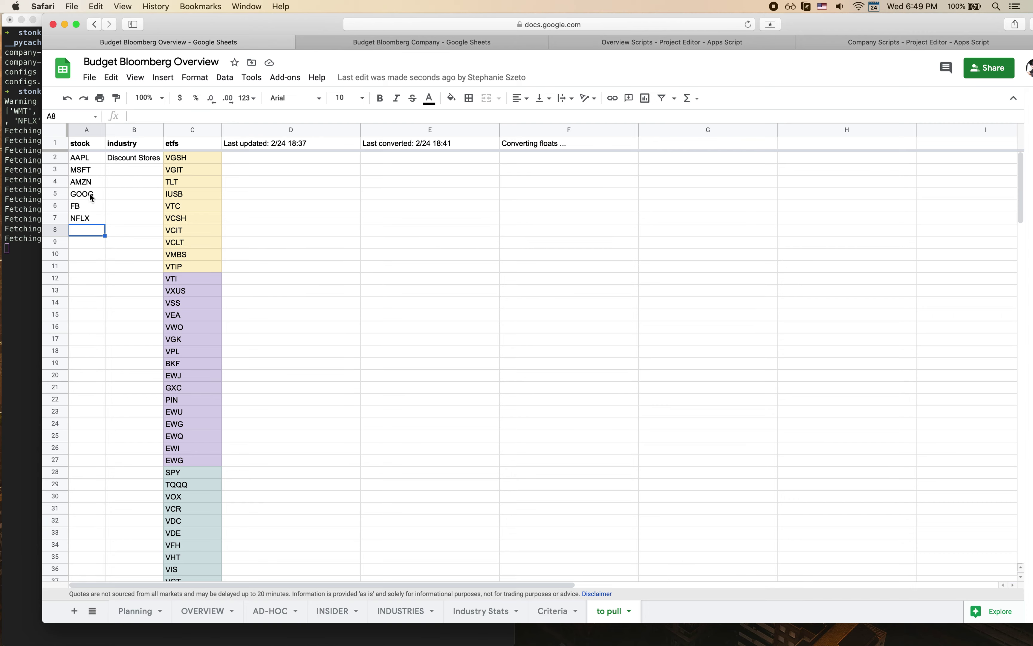
click(19, 181)
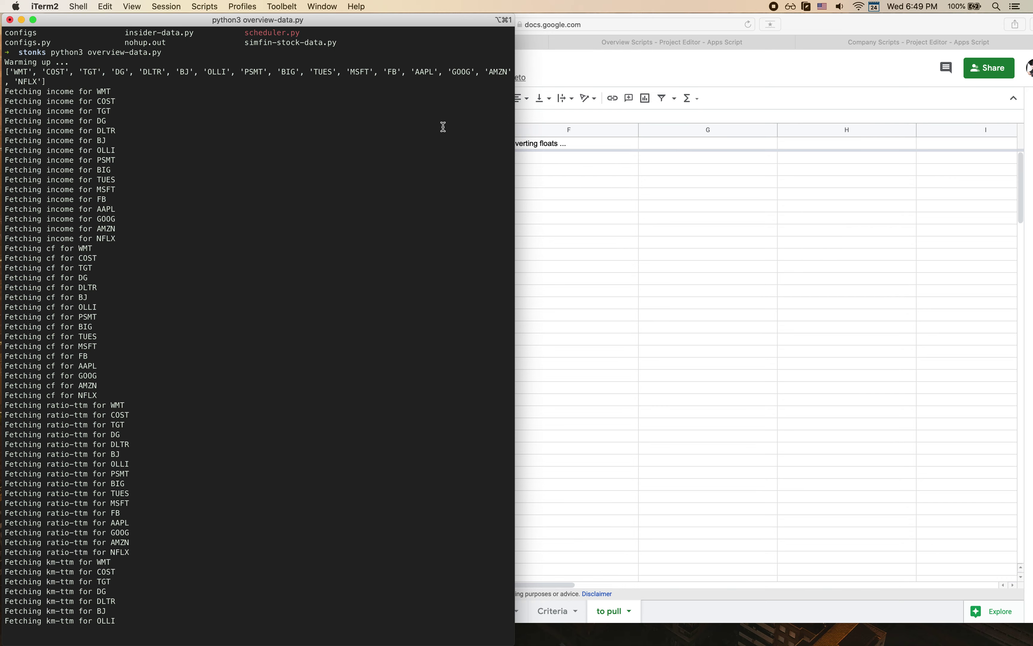
click(627, 238)
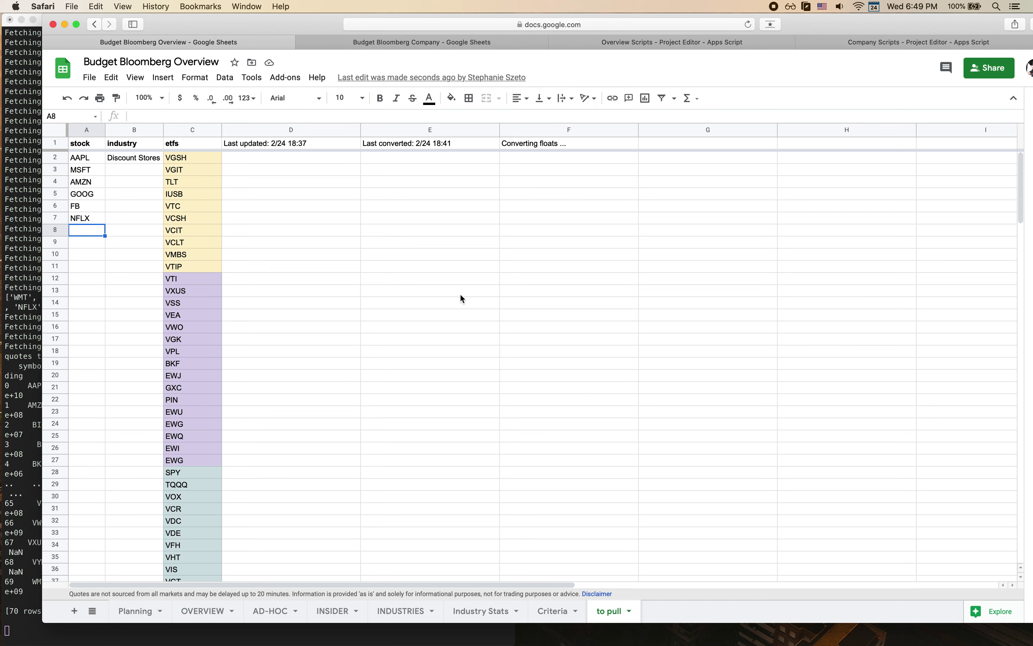
View the OVERVIEW sheet's debt, regions, indices, commodities and industries price tables.
click(190, 612)
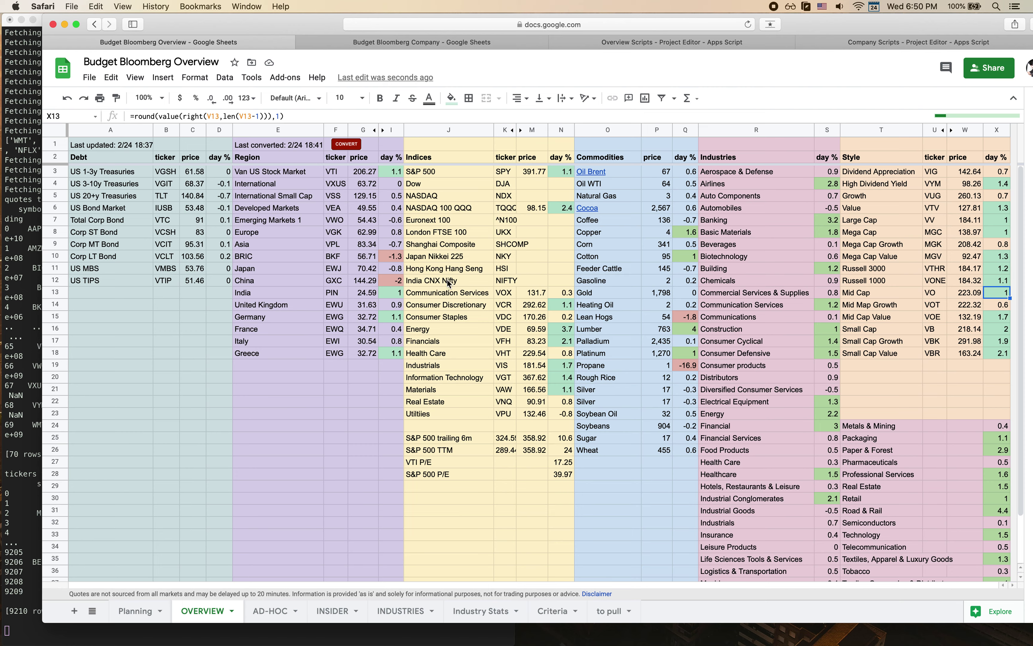
mouse_move(630, 210)
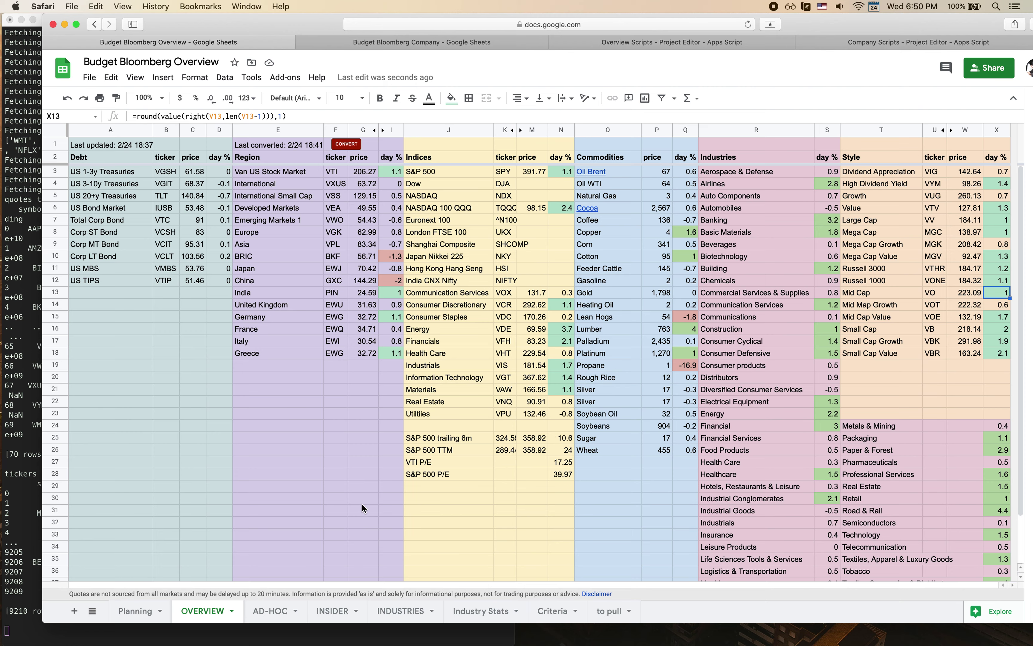
Return to AD-HOC and inspect the 6m % formula in cell J3.
click(266, 614)
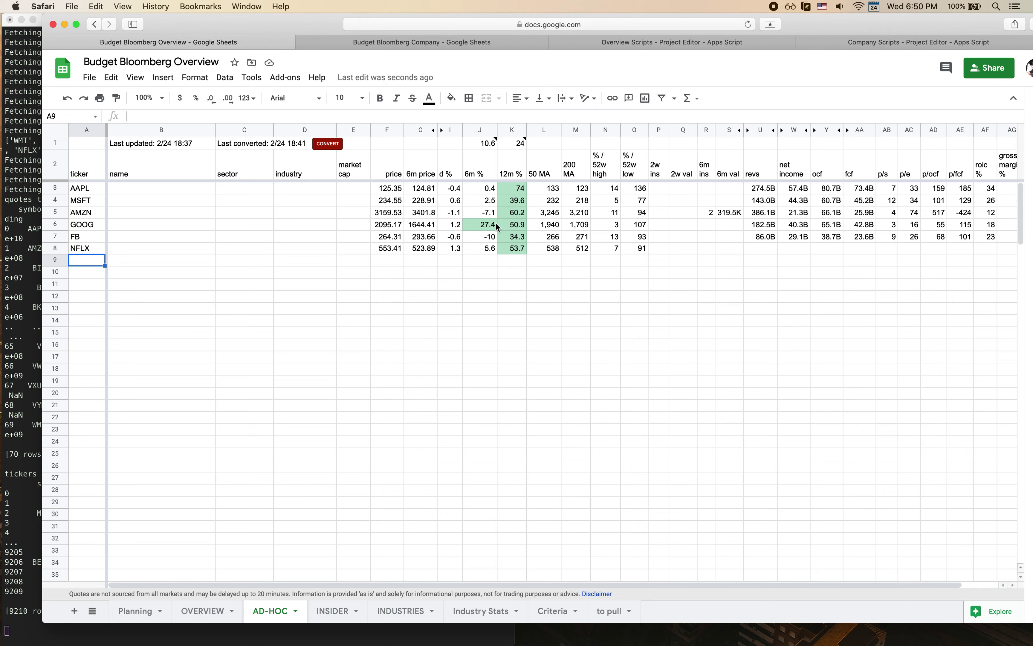
click(487, 191)
mouse_move(475, 139)
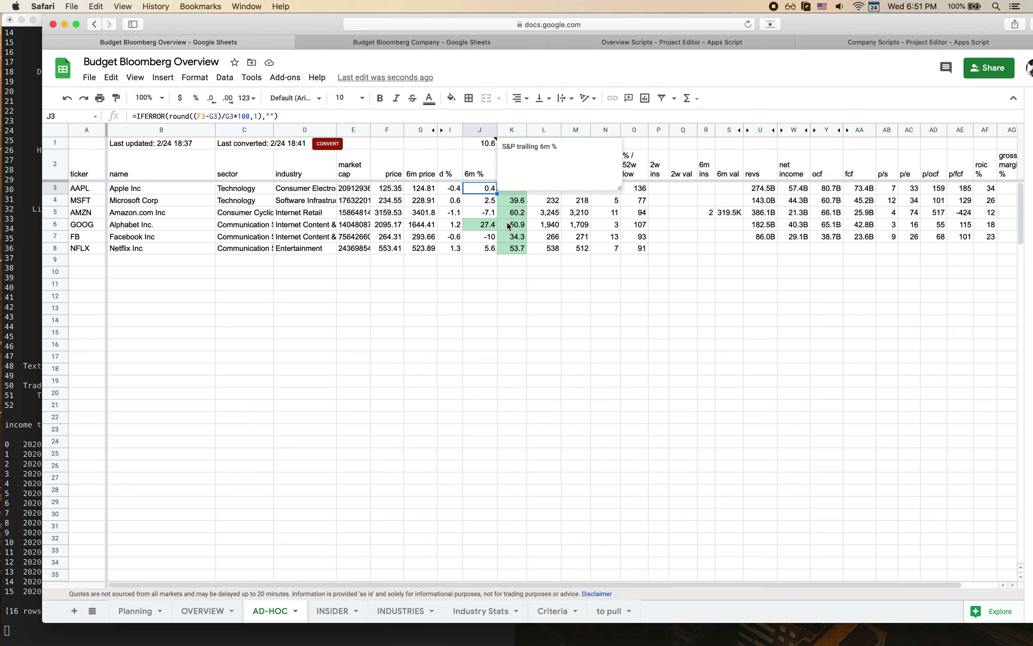
click(520, 267)
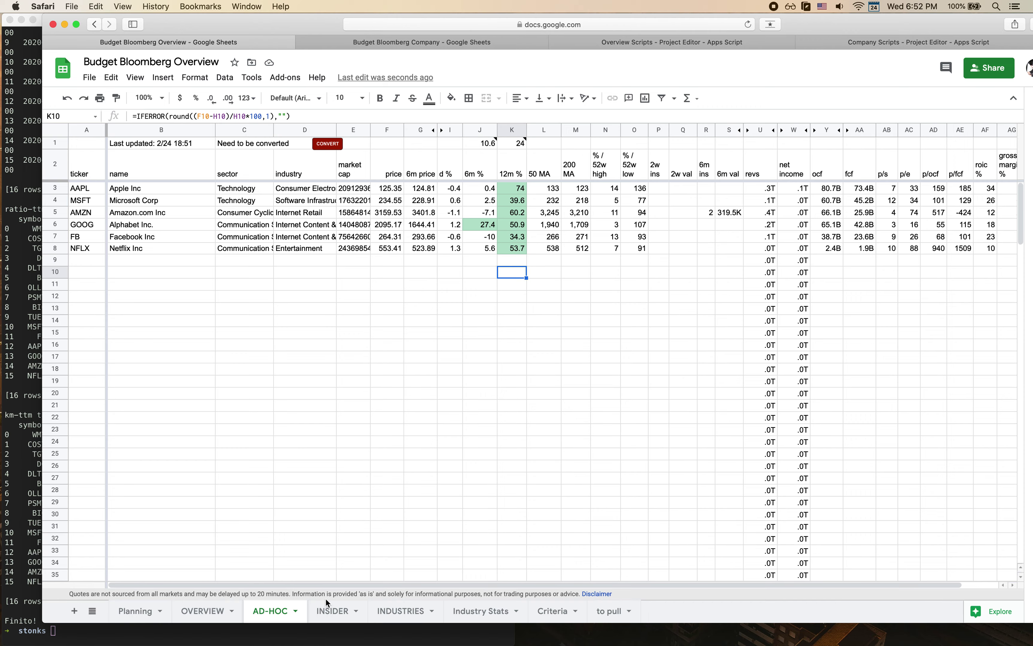
click(36, 495)
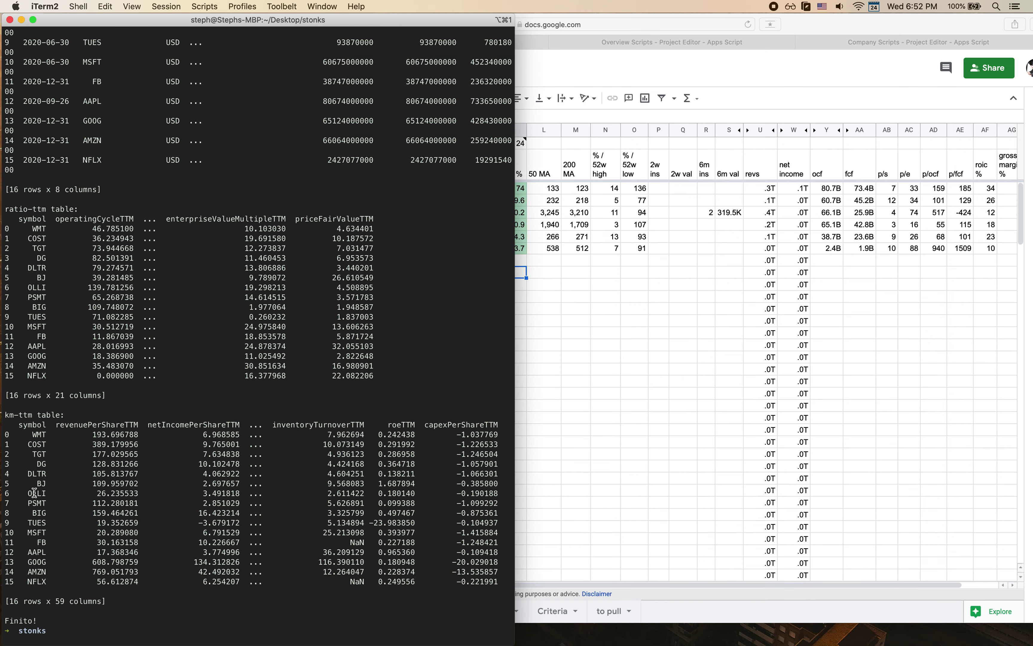
click(643, 331)
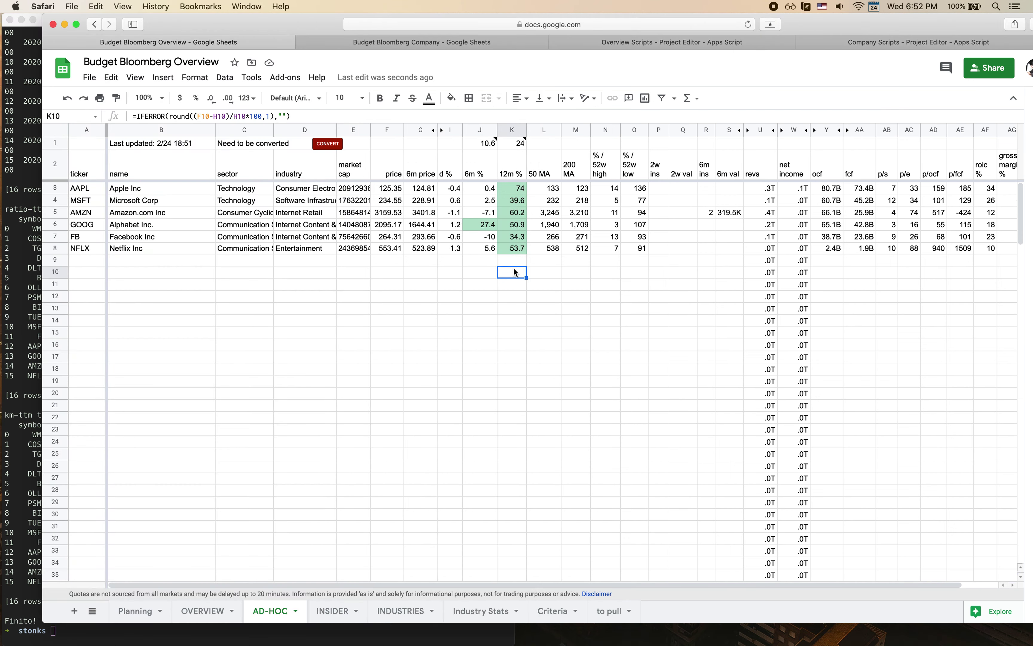
Inspect the lookup formulas behind Netflix's name and sector cells.
click(192, 249)
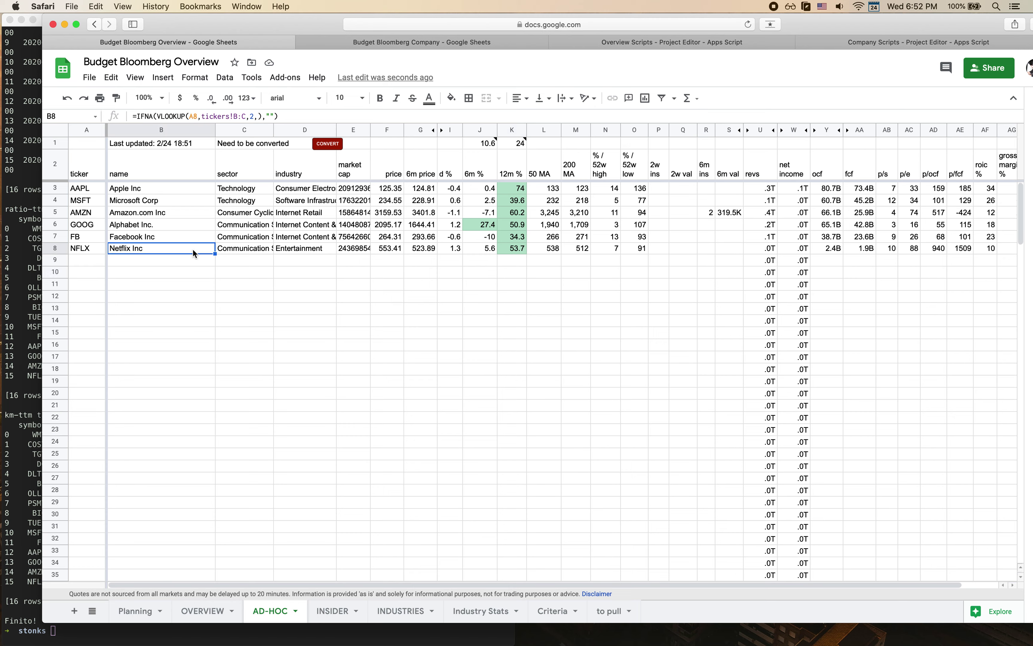
key(Right)
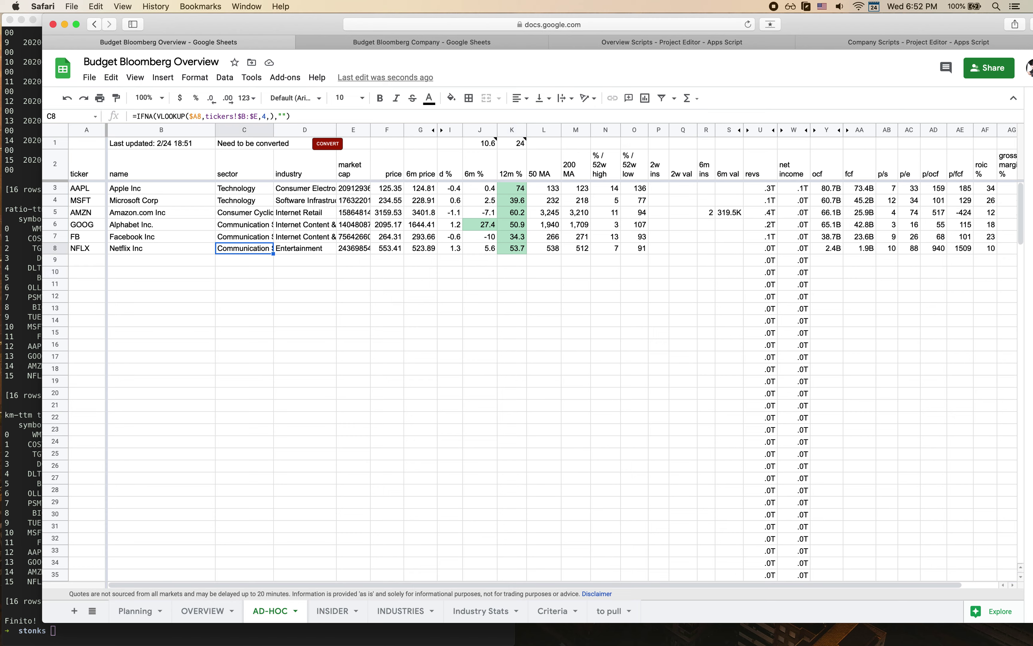
key(Left)
key(Left)
Add WMT in the next empty ticker row and run CONVERT for the new tickers.
key(Down)
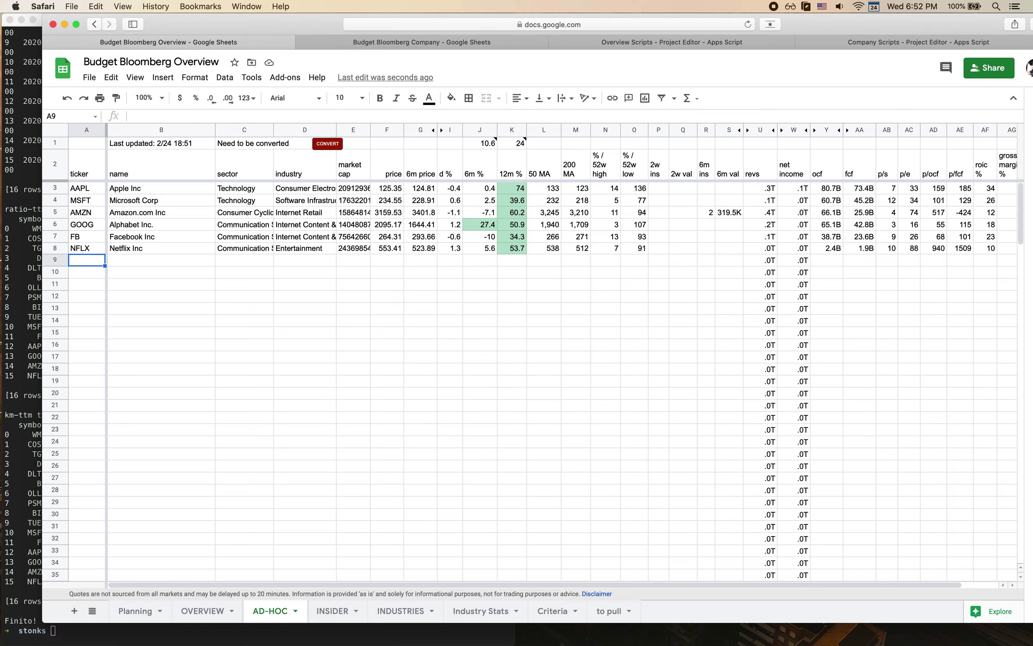
text(WMT)
key(Return)
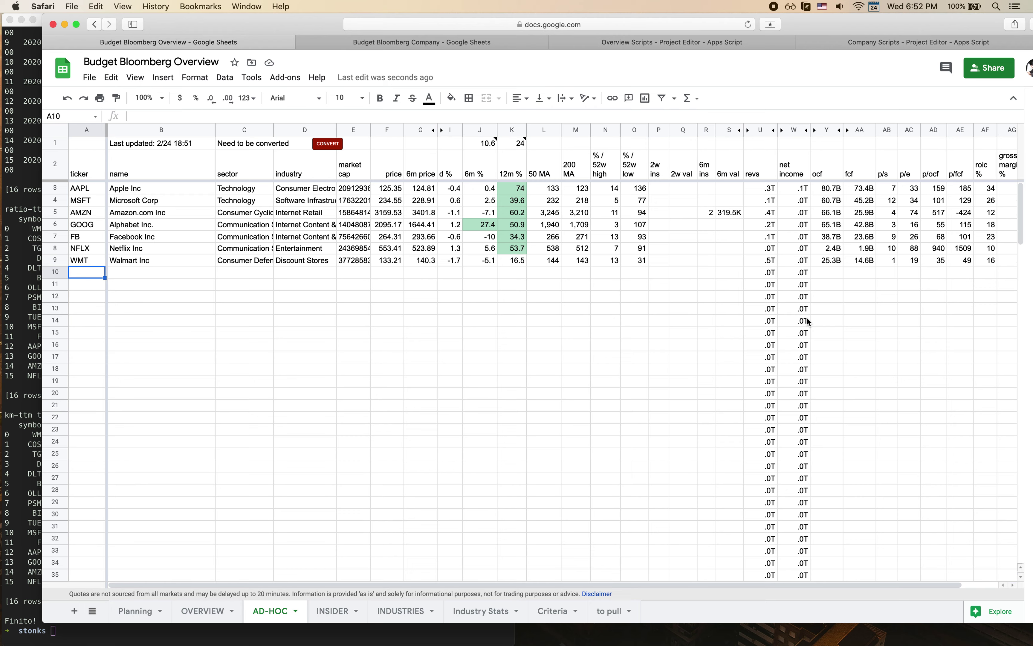
click(328, 144)
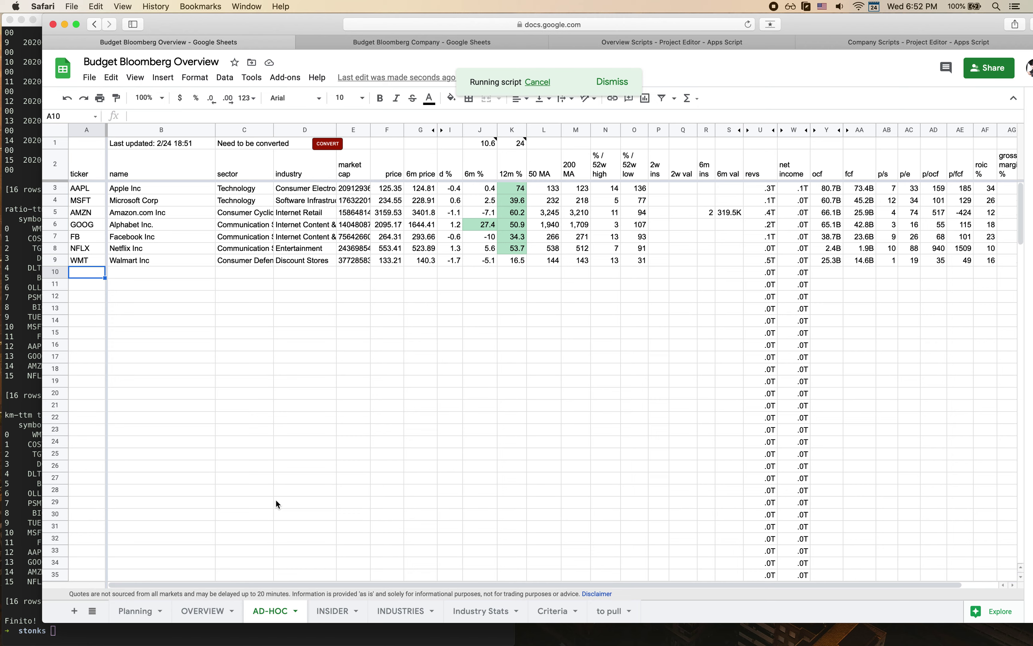
Go to INSIDER, then open raw-insider from the all-sheets list.
click(326, 614)
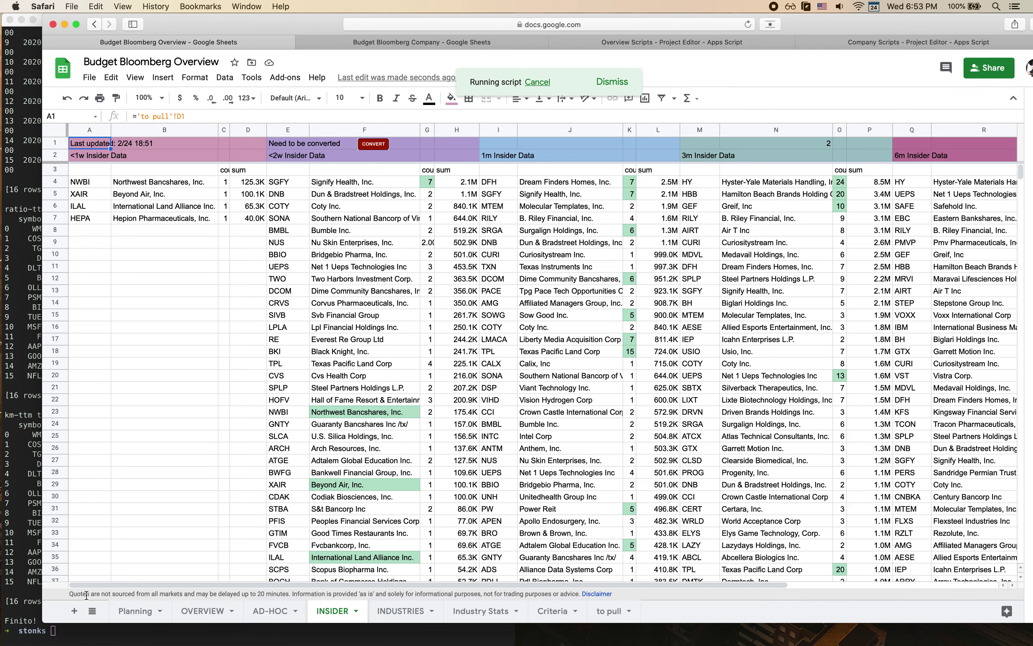
click(92, 610)
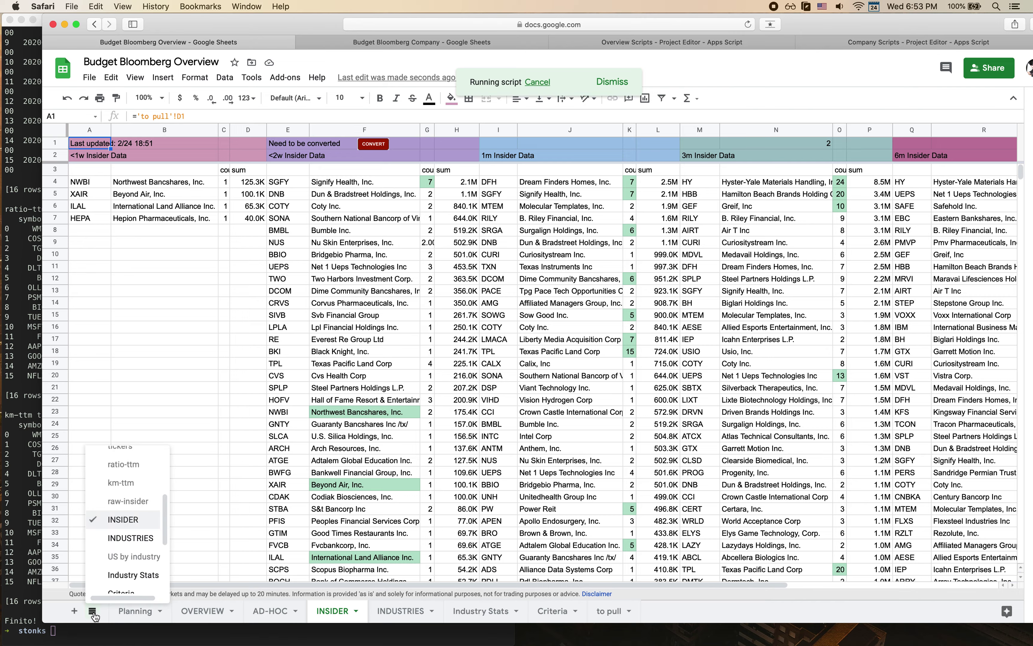
click(121, 502)
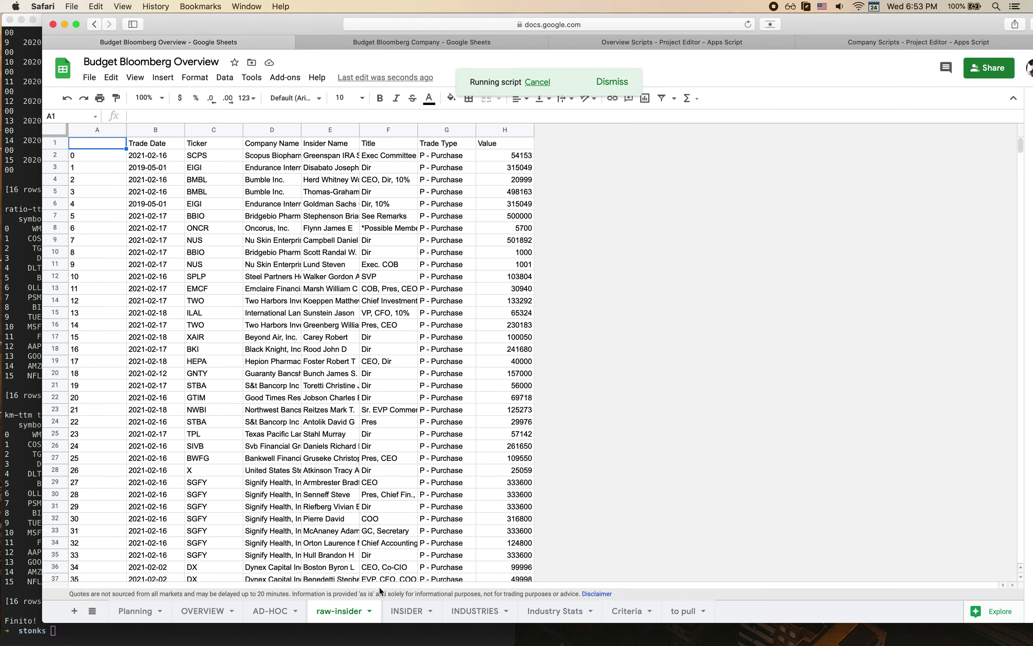
Switch to INSIDER and scroll right through its tables to the 12m Insider Data block.
click(401, 612)
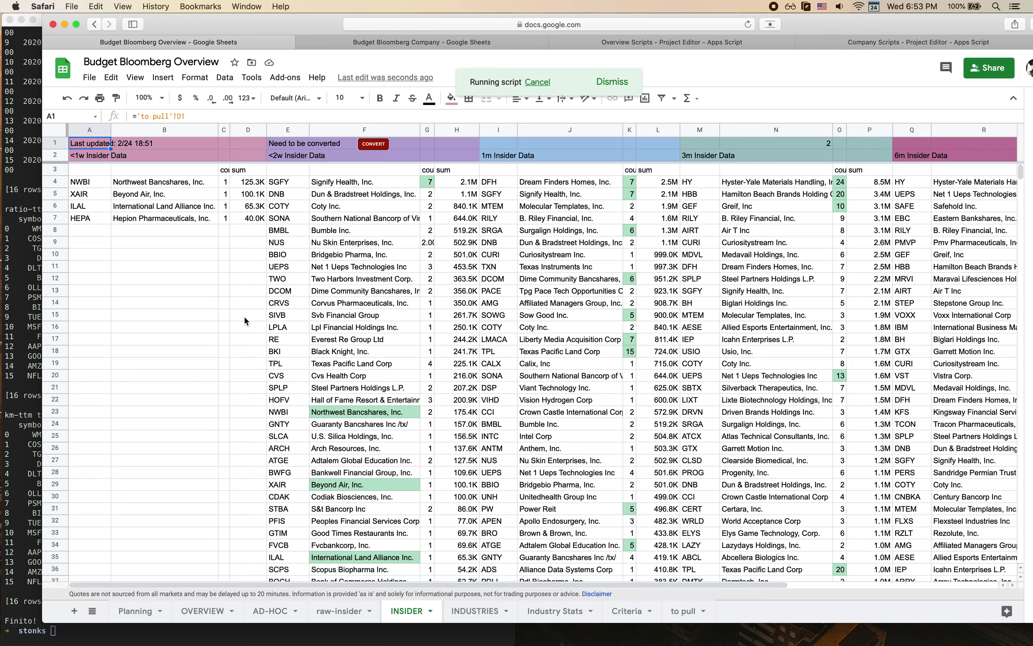
scroll(447, 290, right, 5)
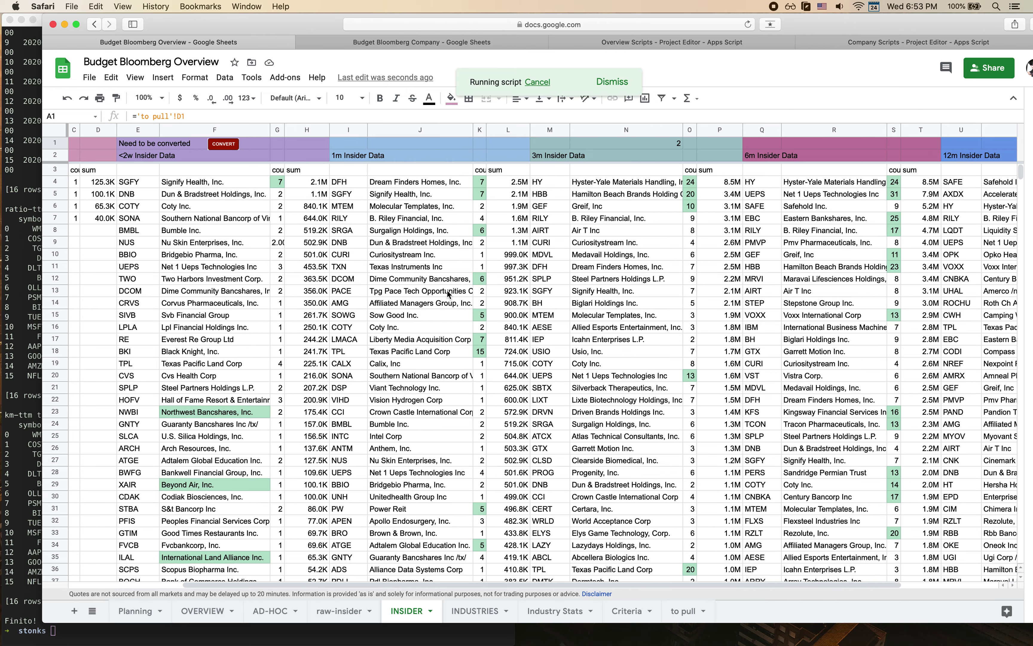
scroll(447, 290, right, 5)
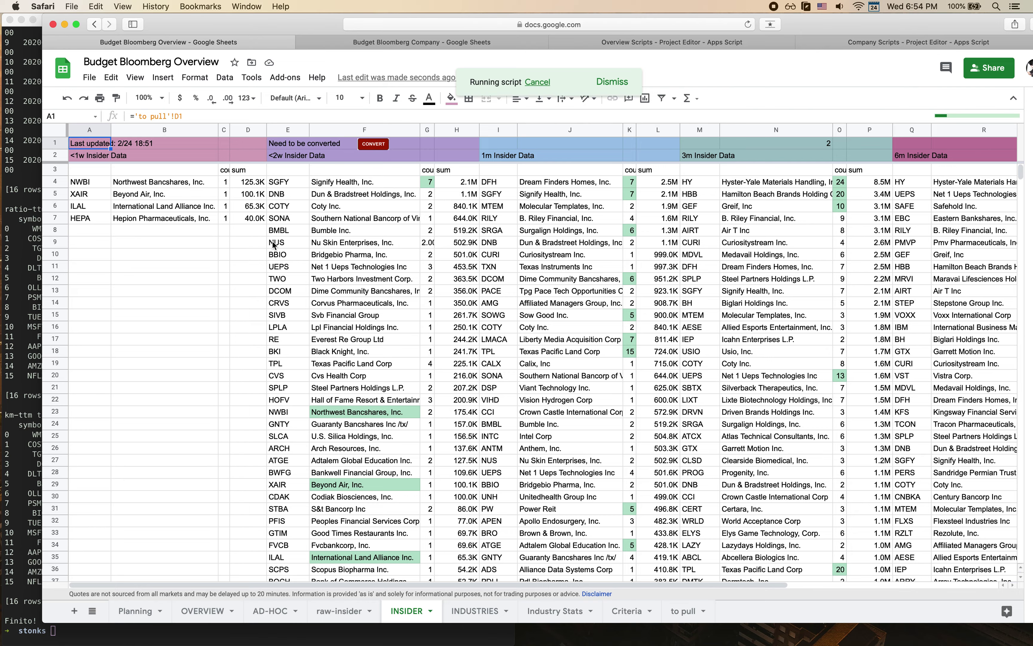
scroll(348, 256, right, 5)
scroll(349, 256, right, 1)
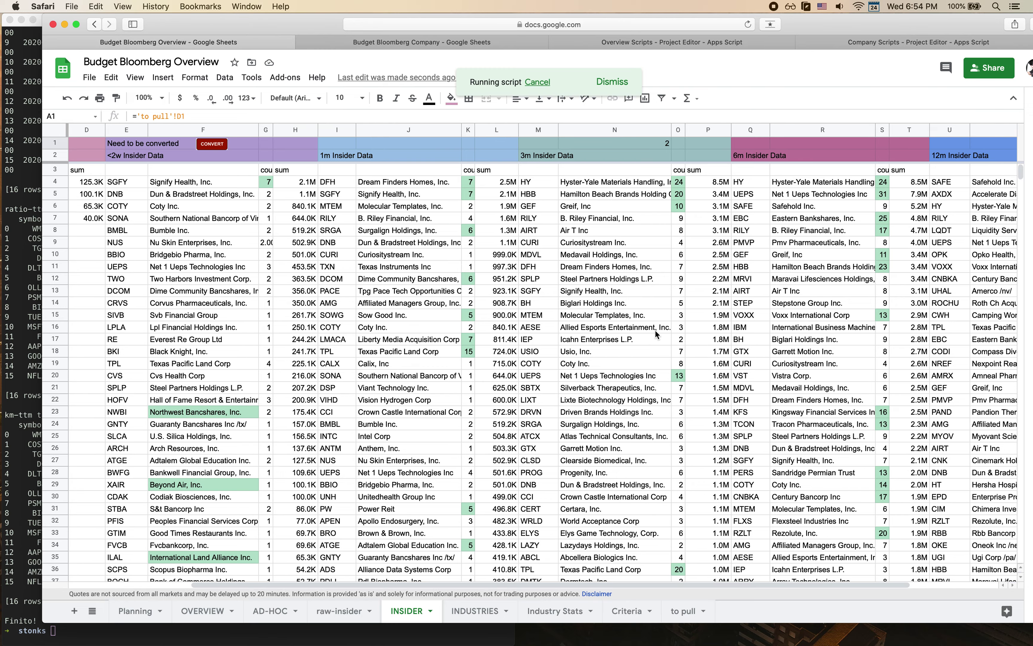
scroll(655, 332, right, 3)
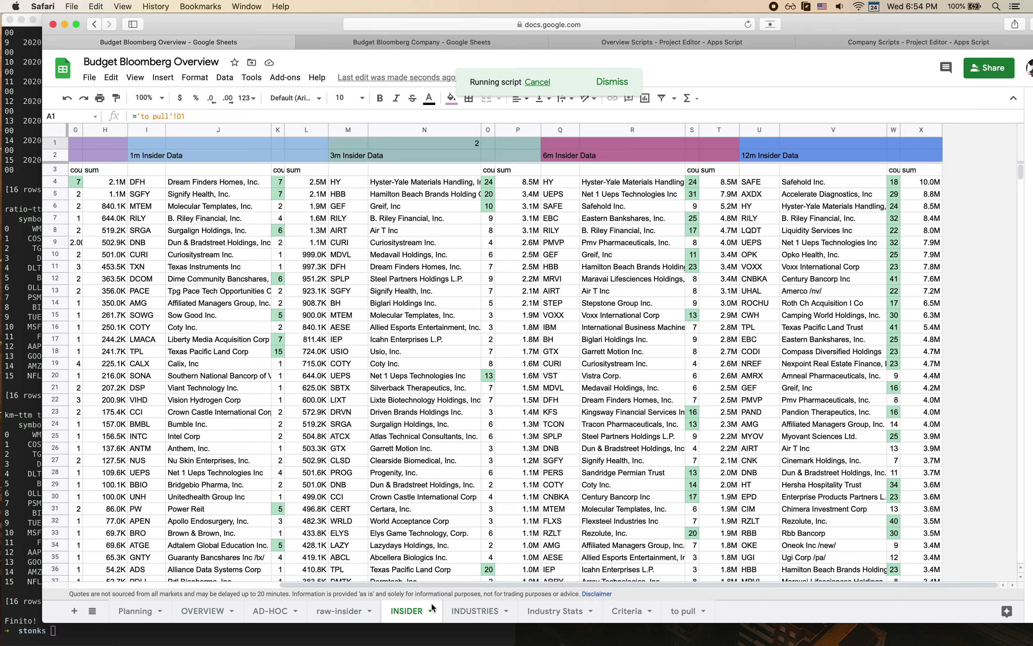
Glance at INDUSTRIES and Industry Stats, then scroll AD-HOC right to check converted figures.
click(467, 611)
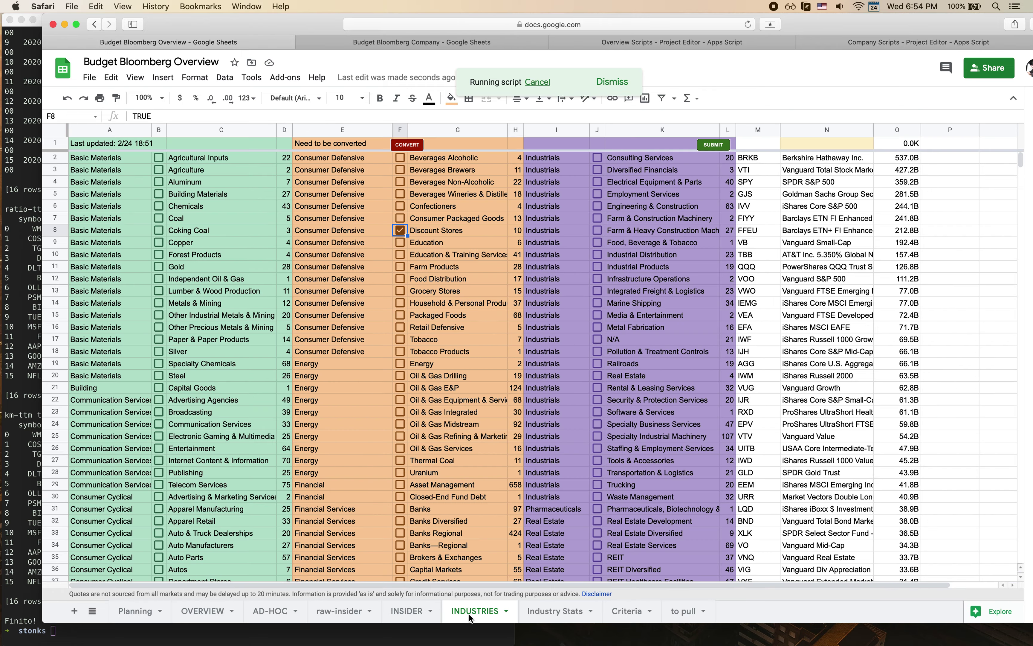
click(562, 611)
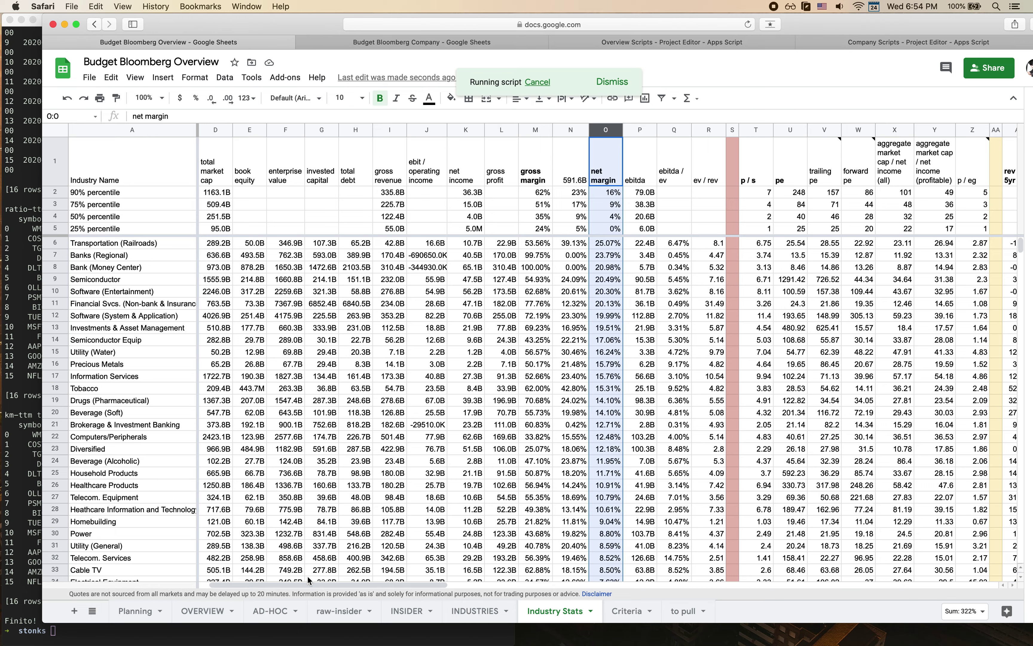
click(267, 611)
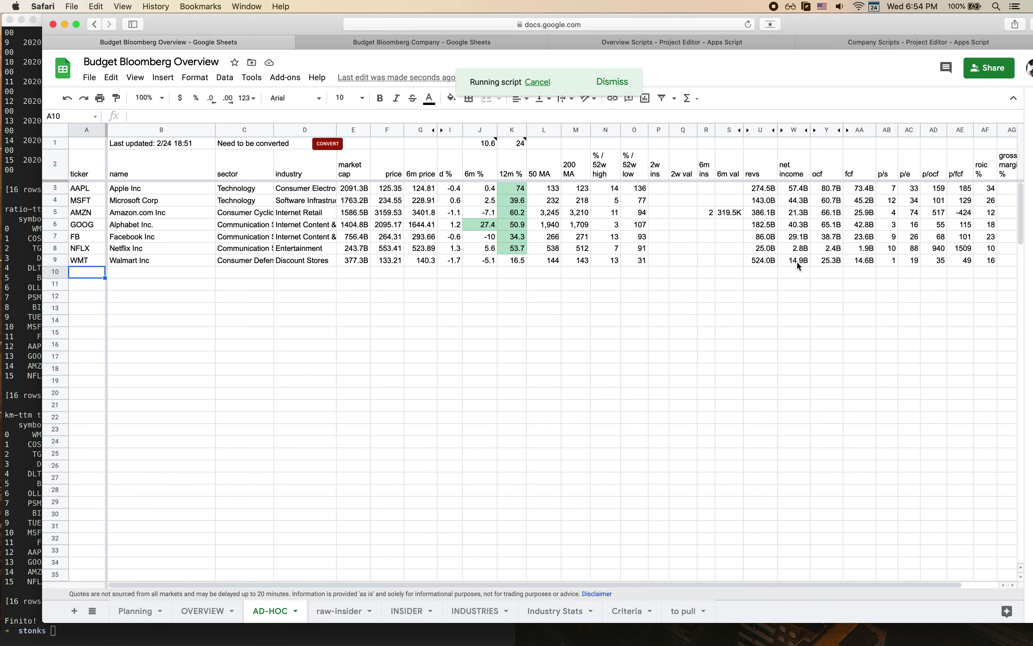
scroll(794, 262, right, 2)
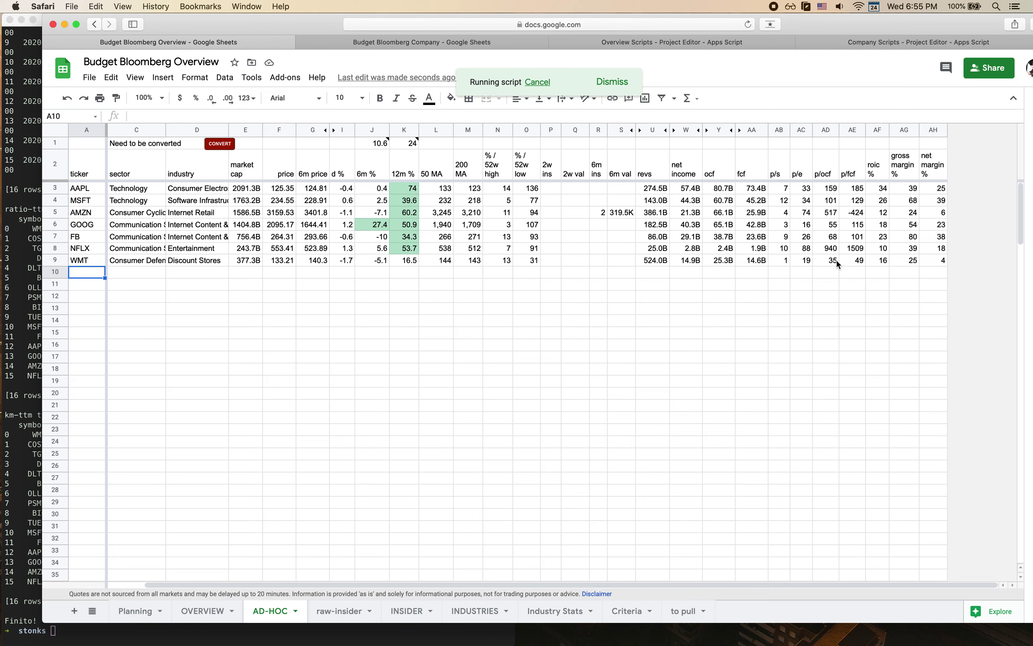
click(537, 613)
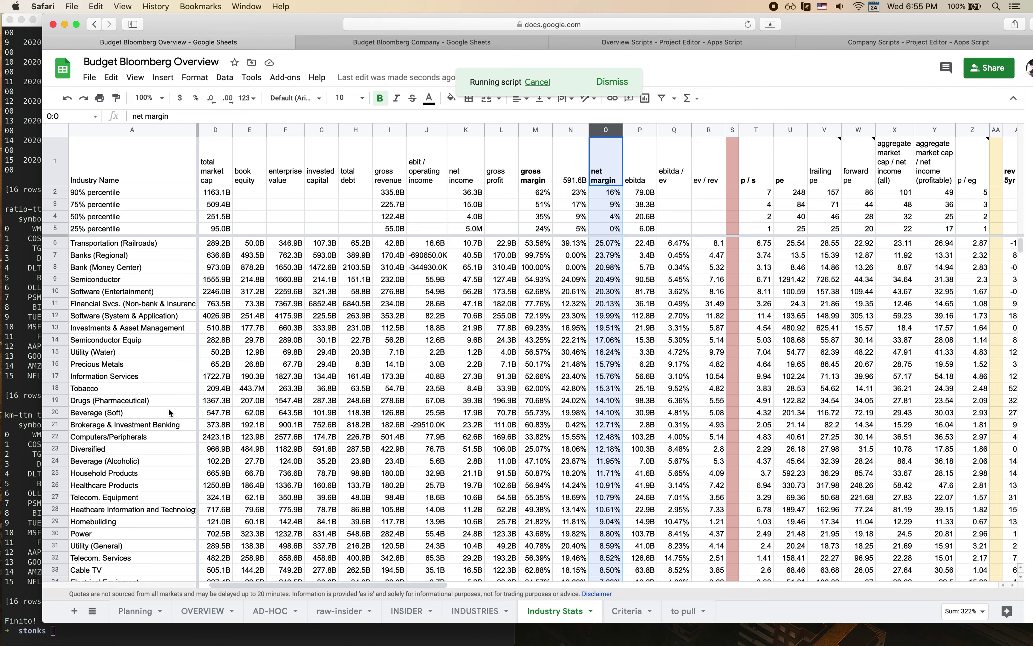
scroll(168, 407, down, 15)
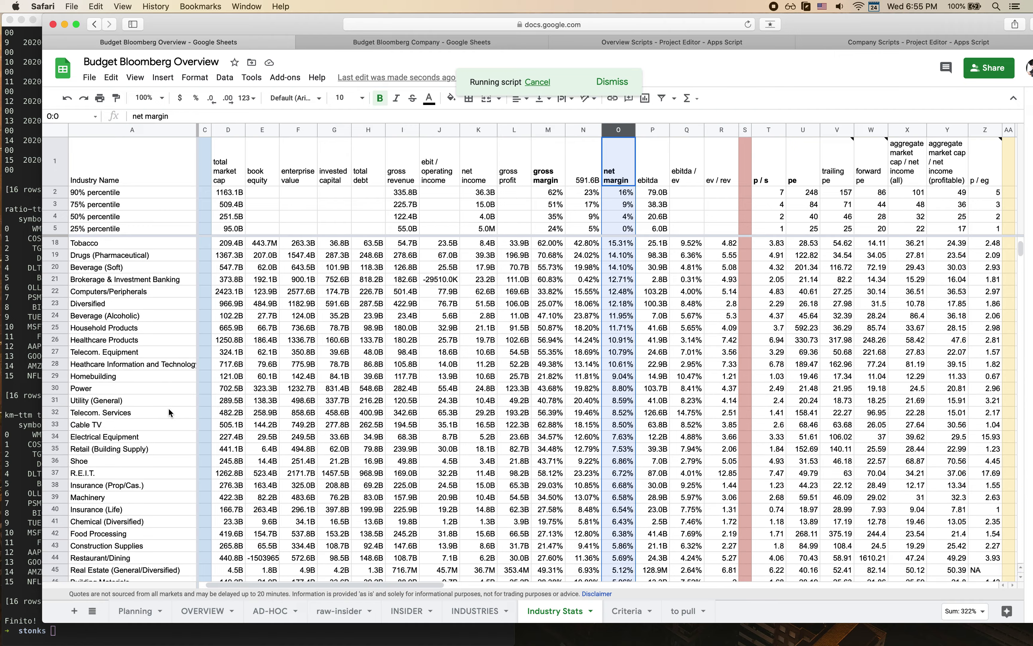
scroll(169, 410, down, 11)
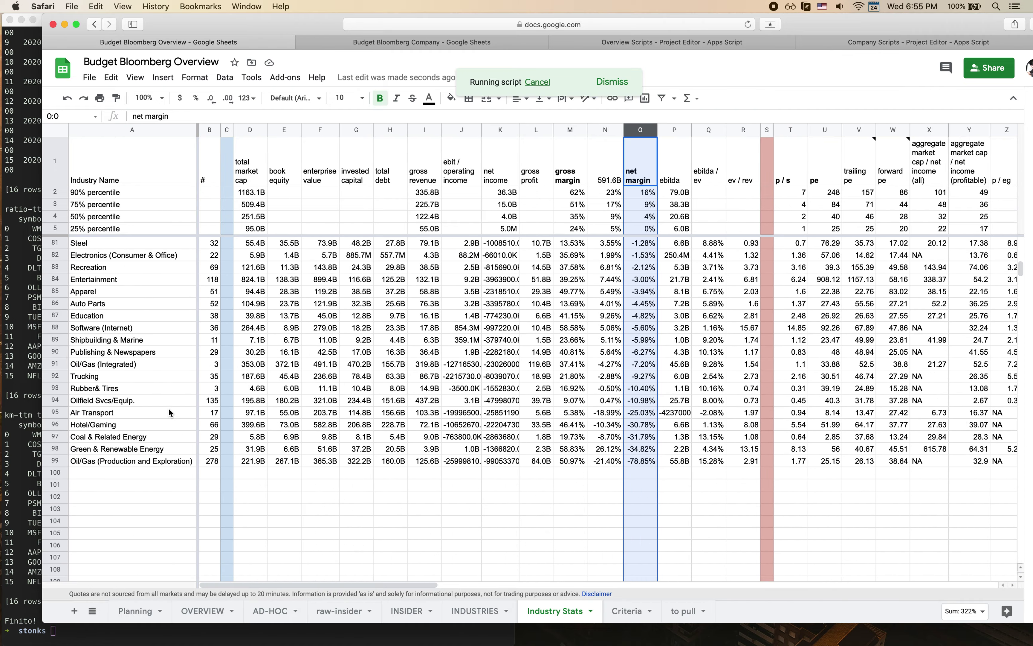
scroll(170, 412, up, 20)
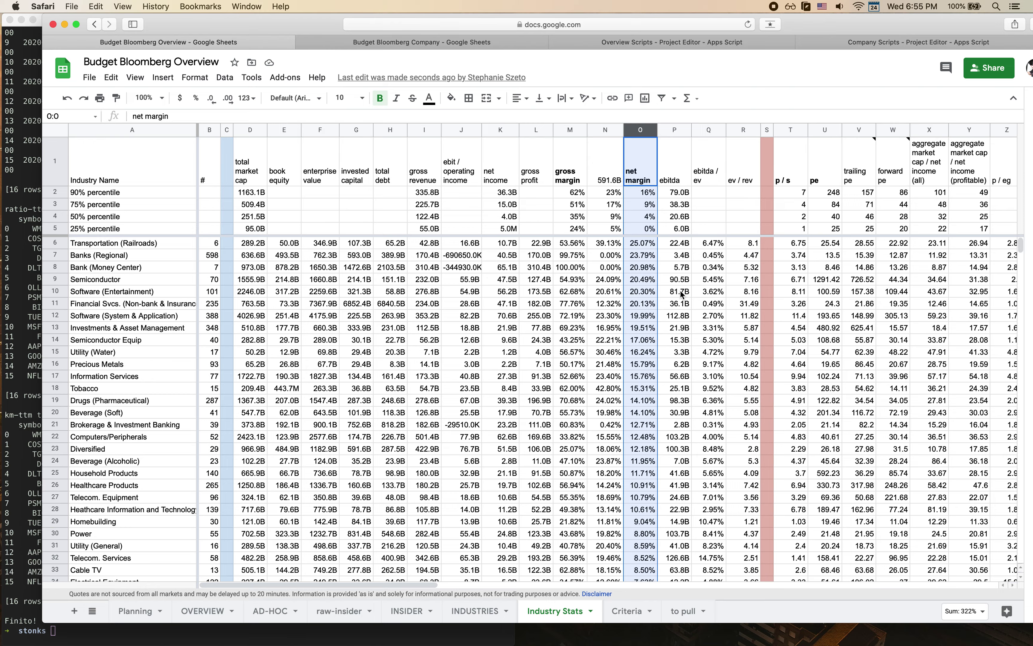
scroll(682, 294, right, 10)
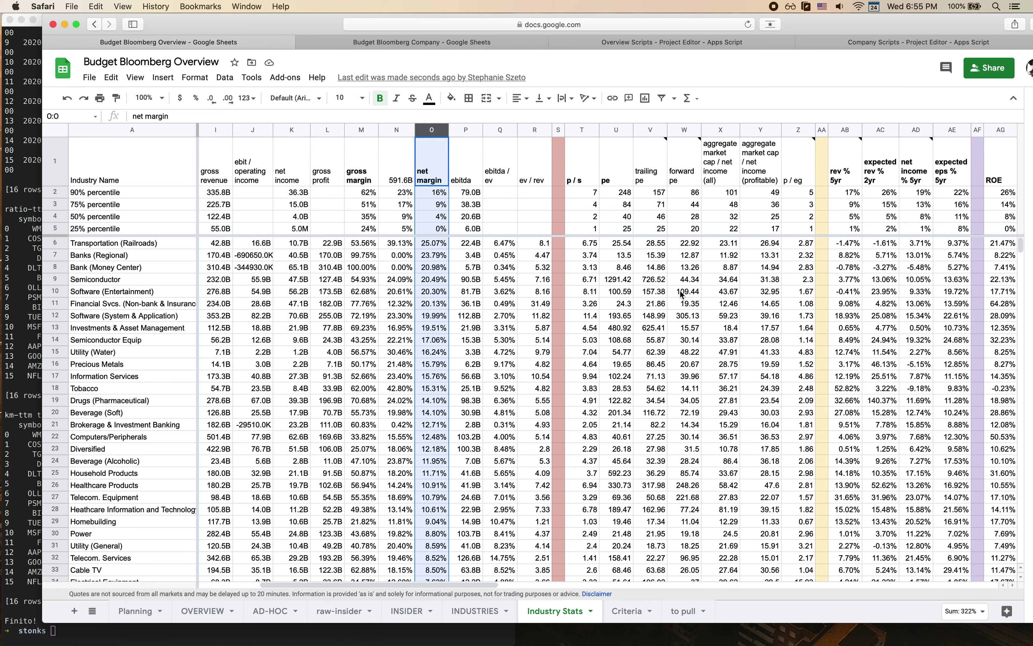
scroll(681, 294, left, 8)
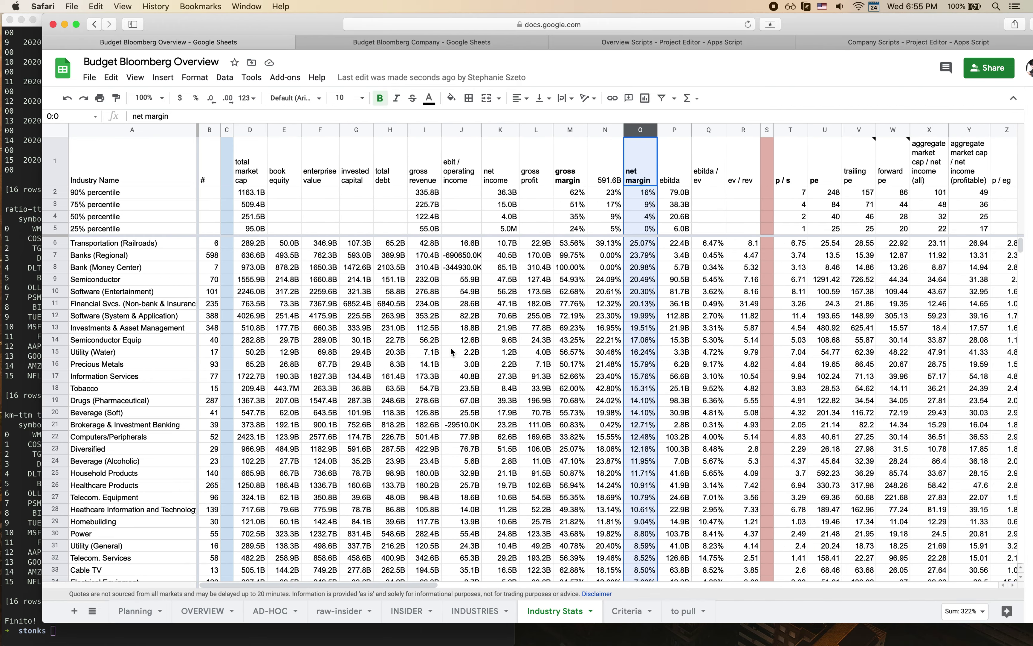
scroll(452, 351, right, 8)
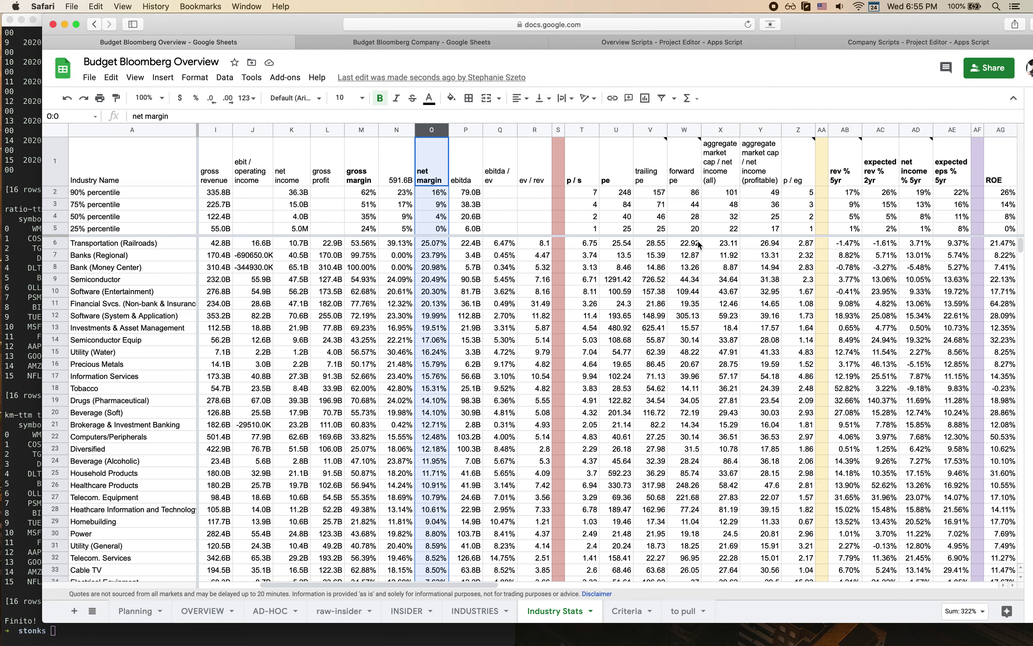
scroll(698, 244, right, 12)
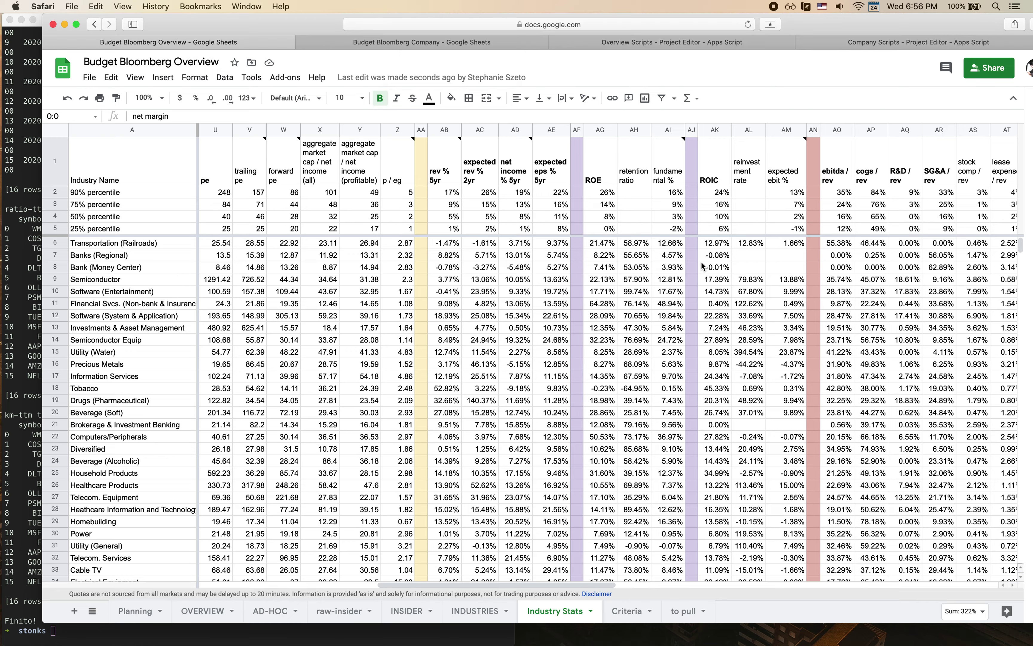
scroll(703, 266, right, 3)
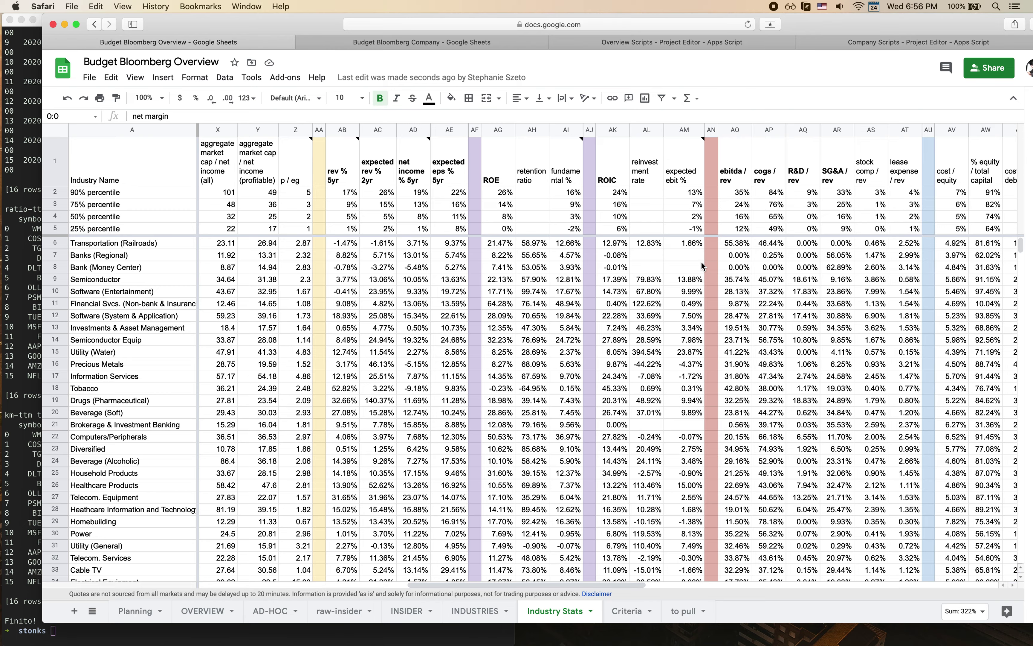
scroll(703, 266, right, 4)
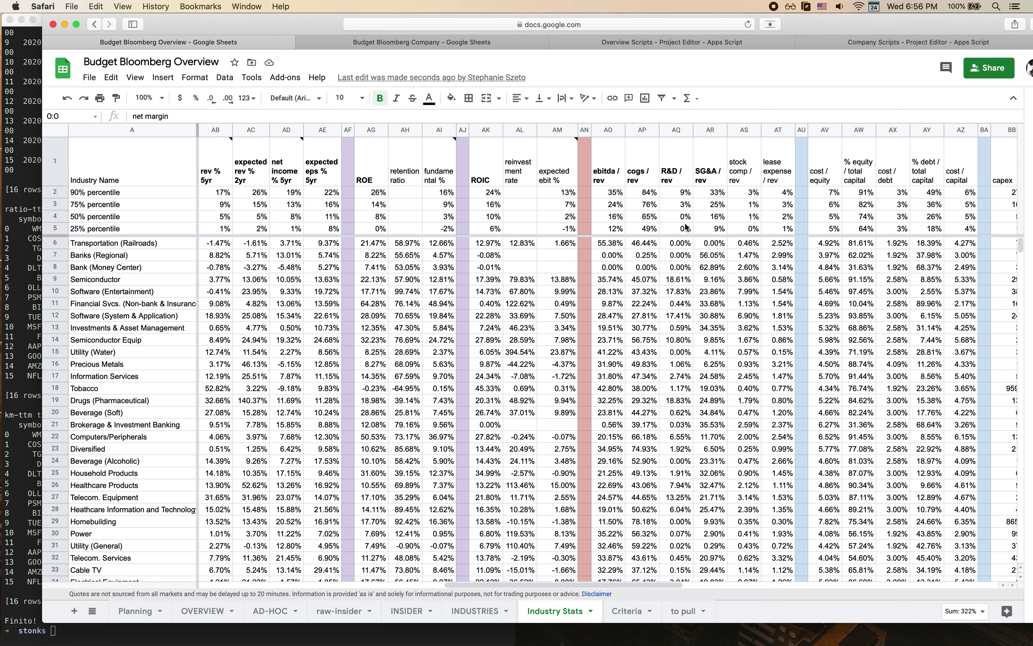
scroll(704, 302, right, 3)
scroll(704, 302, right, 10)
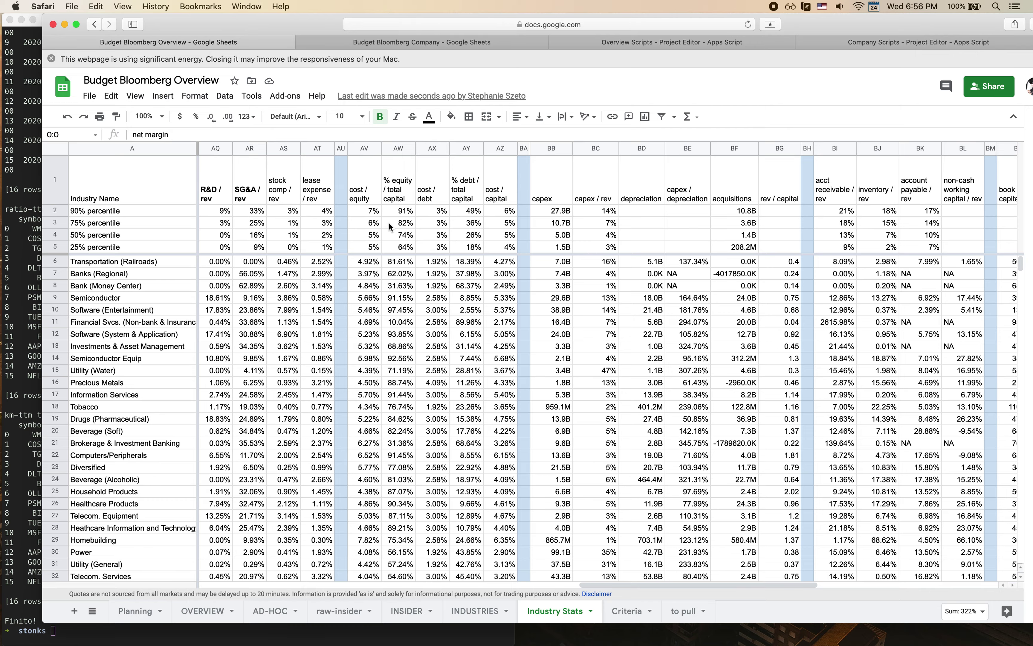
Scroll the Industry Stats table across to the ROIC column in AK.
scroll(423, 239, right, 4)
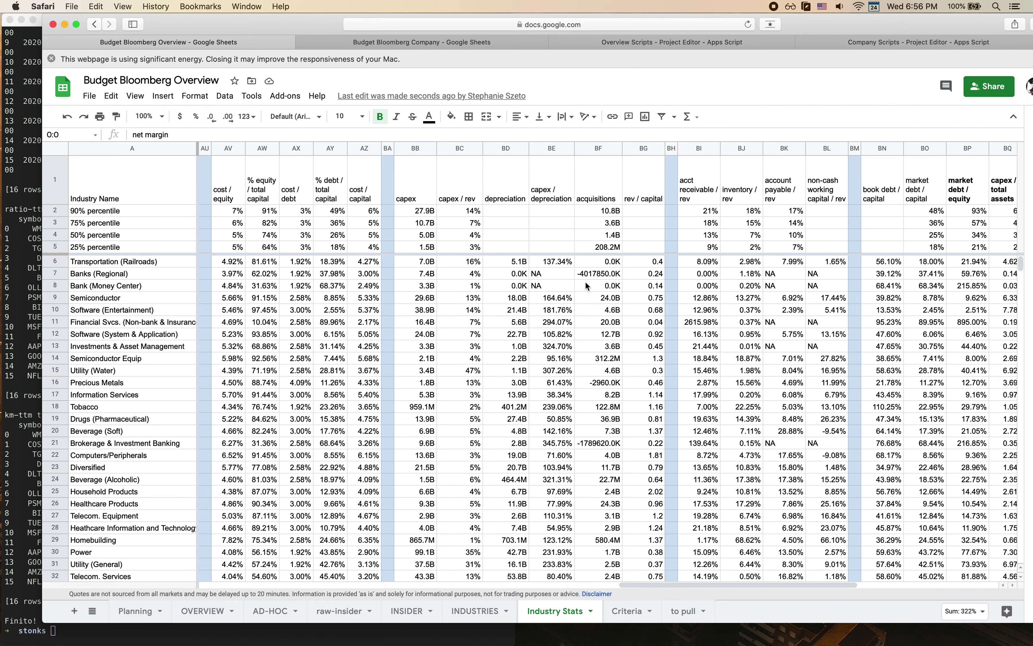
scroll(590, 294, right, 5)
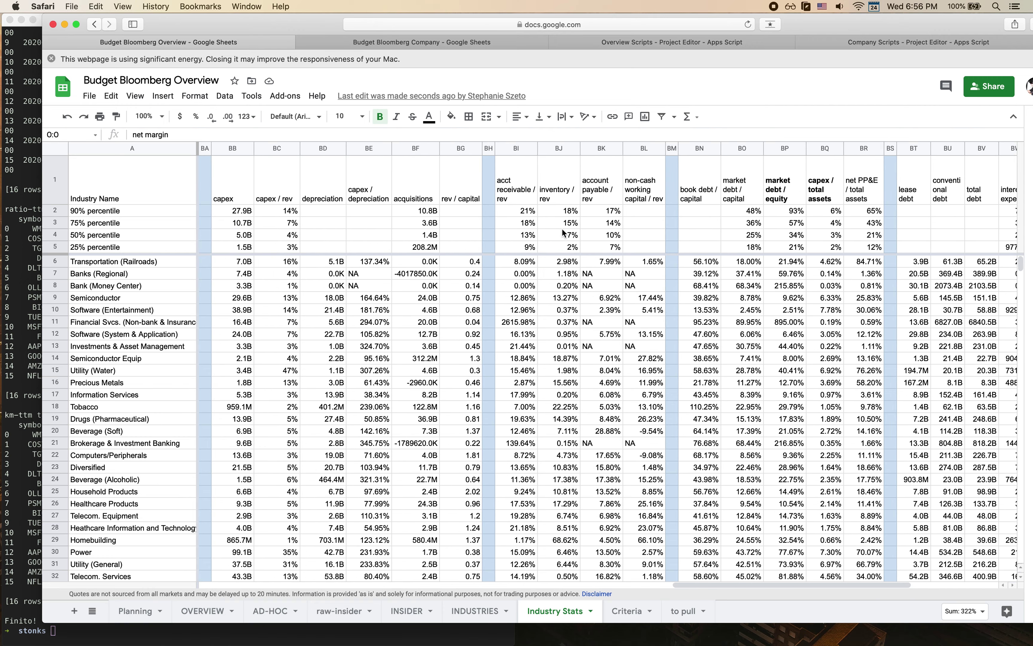
scroll(561, 229, right, 8)
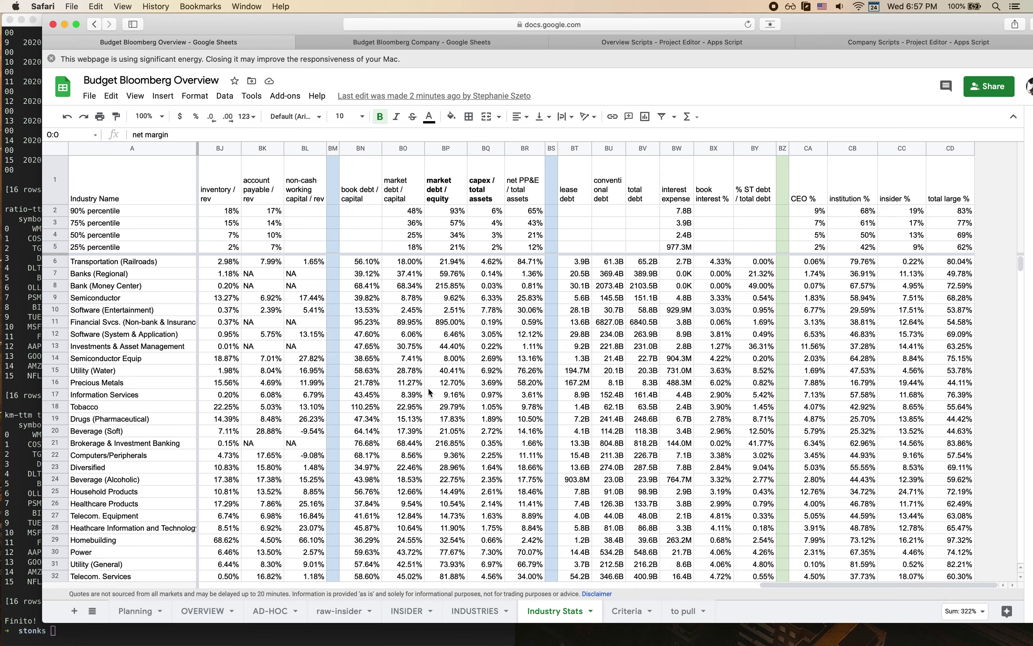
scroll(433, 395, down, 4)
scroll(433, 397, left, 3)
scroll(434, 399, up, 4)
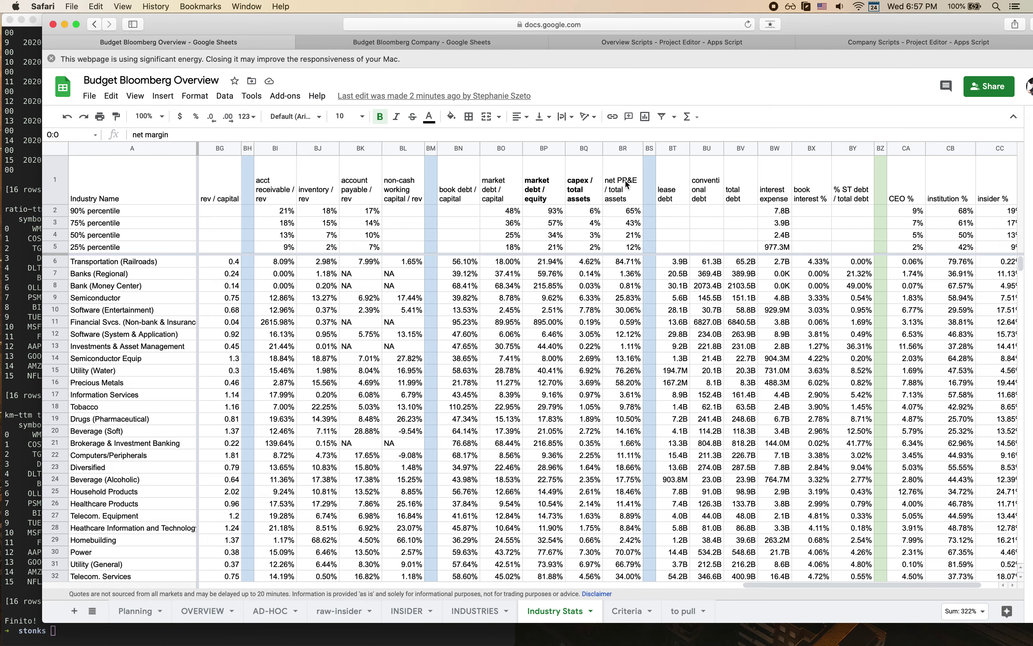
scroll(593, 309, left, 10)
scroll(593, 309, down, 1)
scroll(592, 311, left, 15)
scroll(584, 312, up, 1)
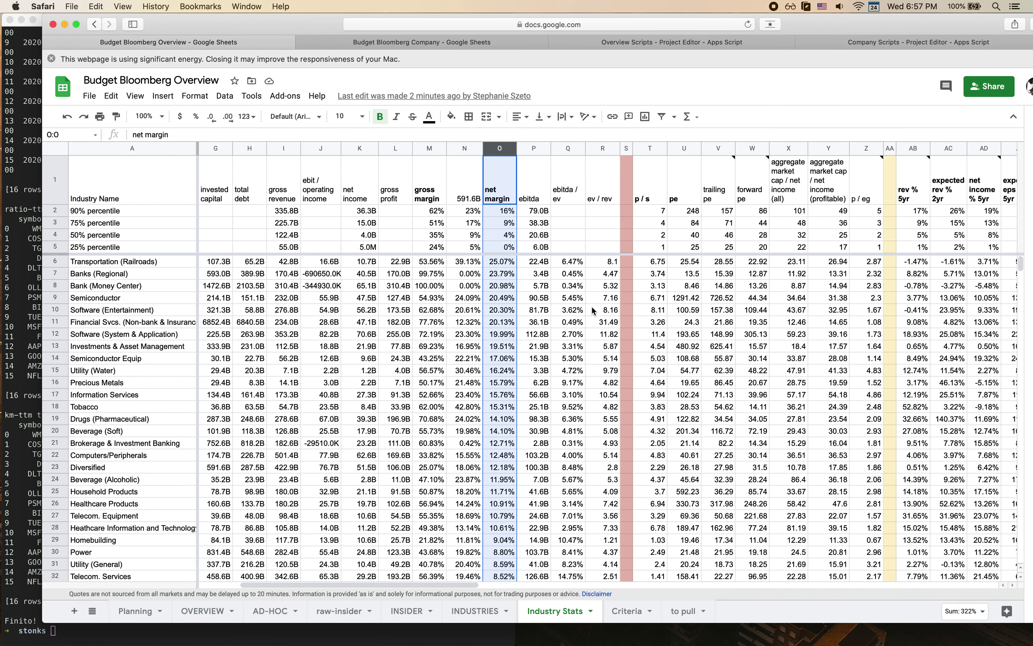
scroll(577, 312, left, 1)
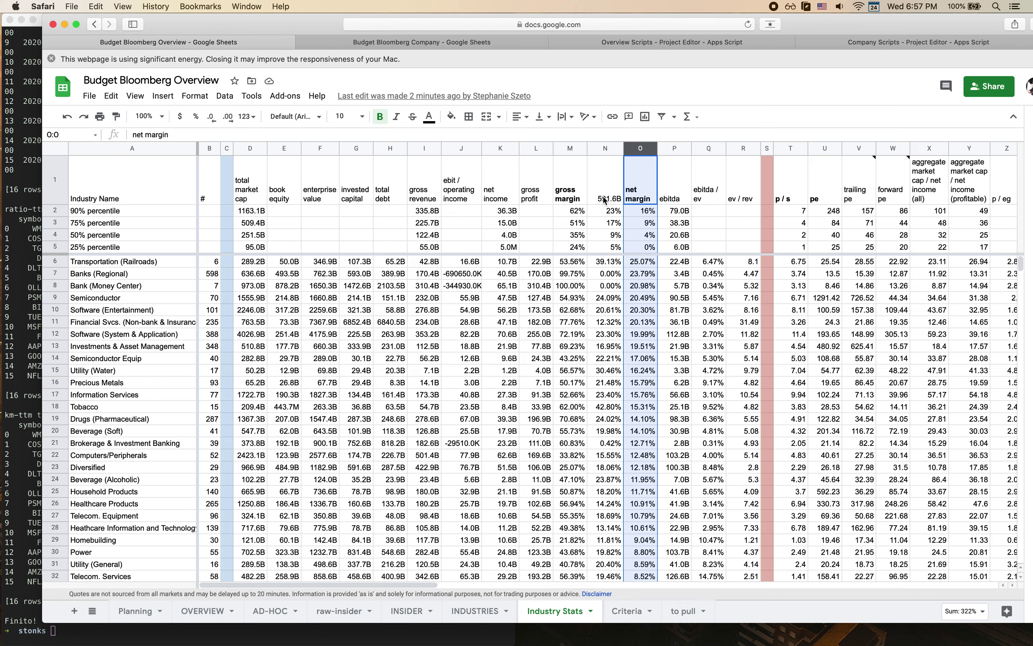
scroll(606, 201, right, 15)
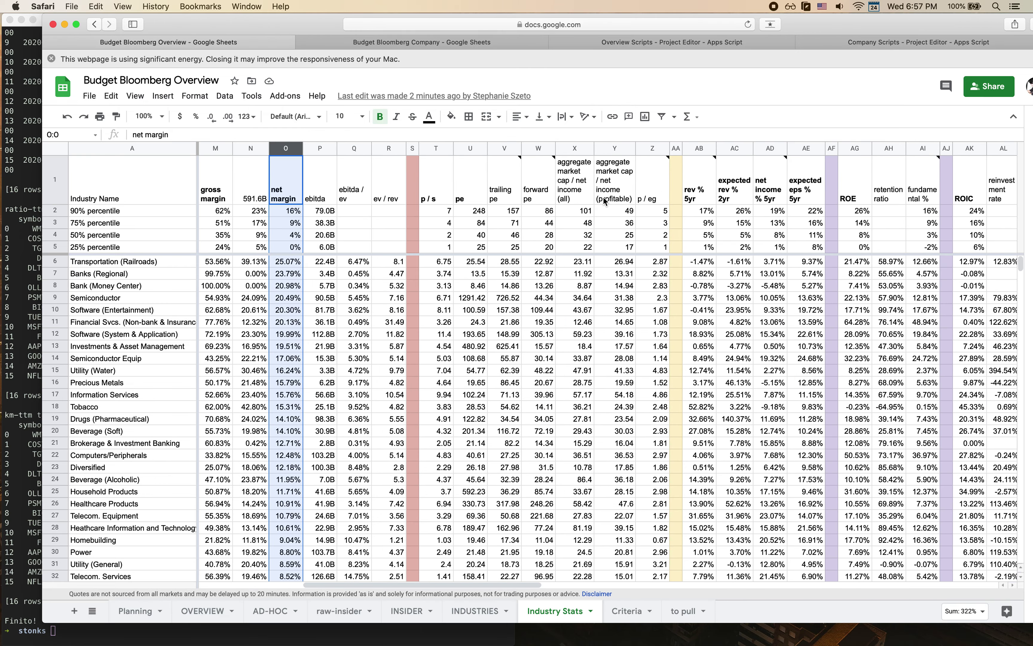
scroll(606, 200, right, 3)
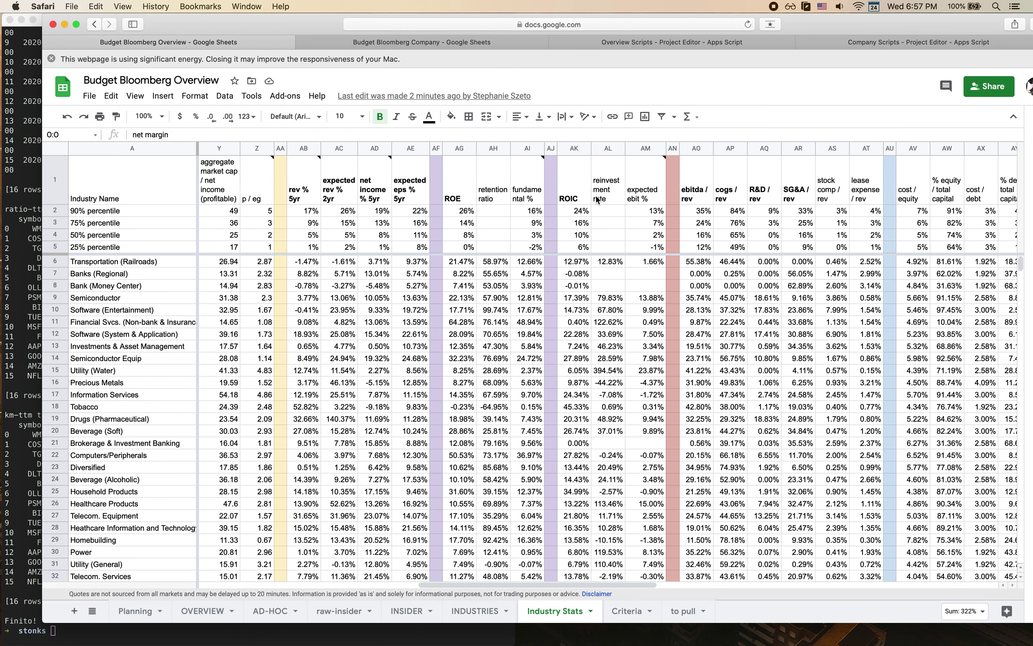
Sort the sheet Z→A on column AK so Advertising (51.51% ROIC) leads.
right_click(569, 146)
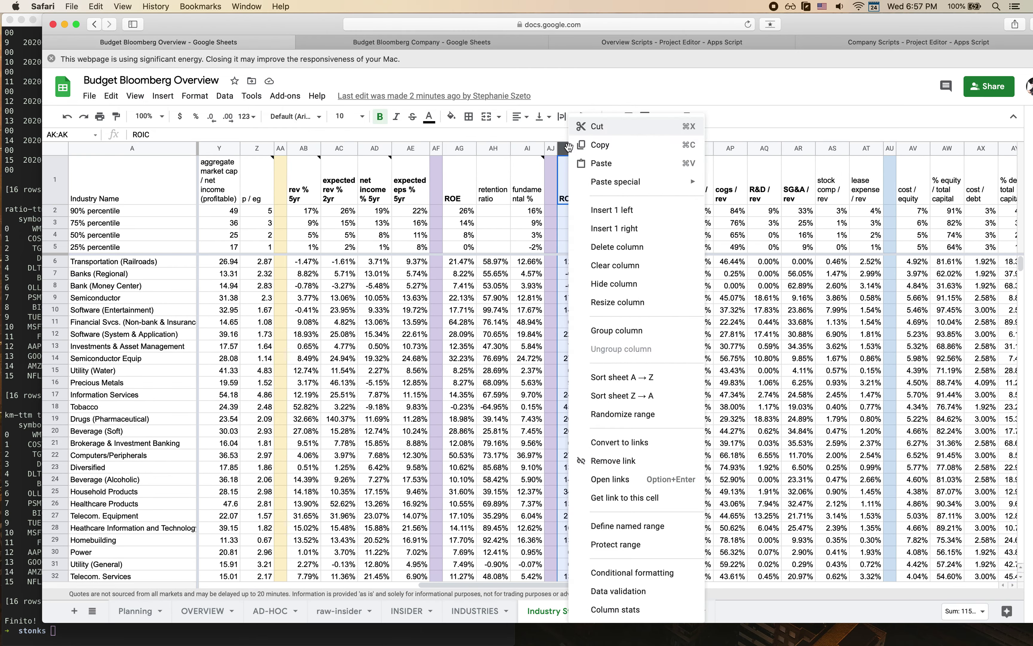
click(621, 396)
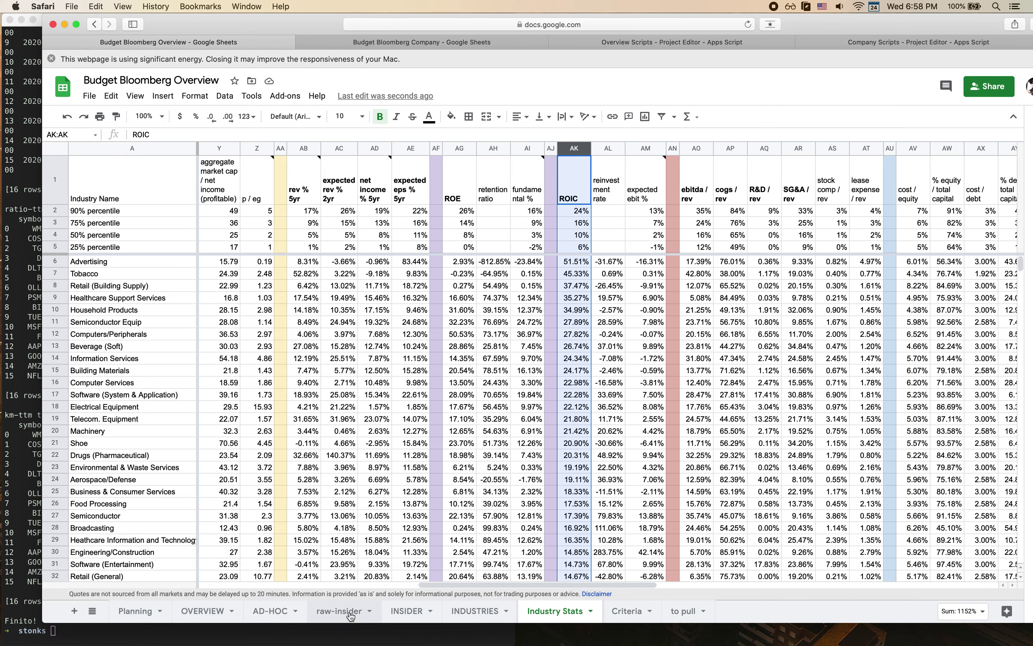
Switch to the AD-HOC sheet showing the seven tickers from AAPL to WMT.
click(271, 611)
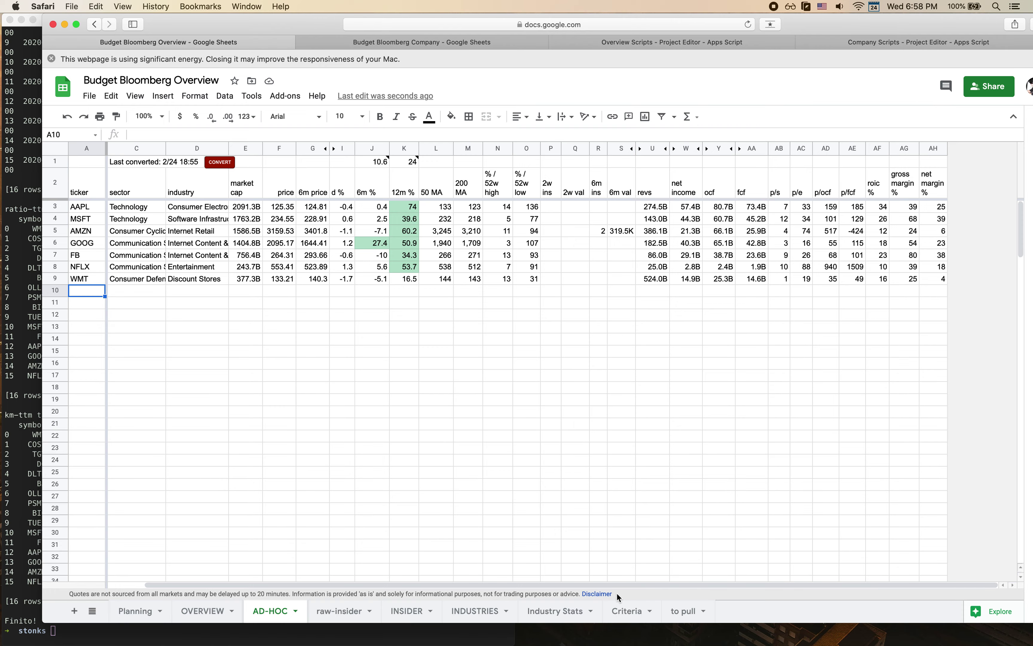
Review the Criteria sheet's screening rules by Buffett, Graham and Lynch, ending at the top.
click(622, 613)
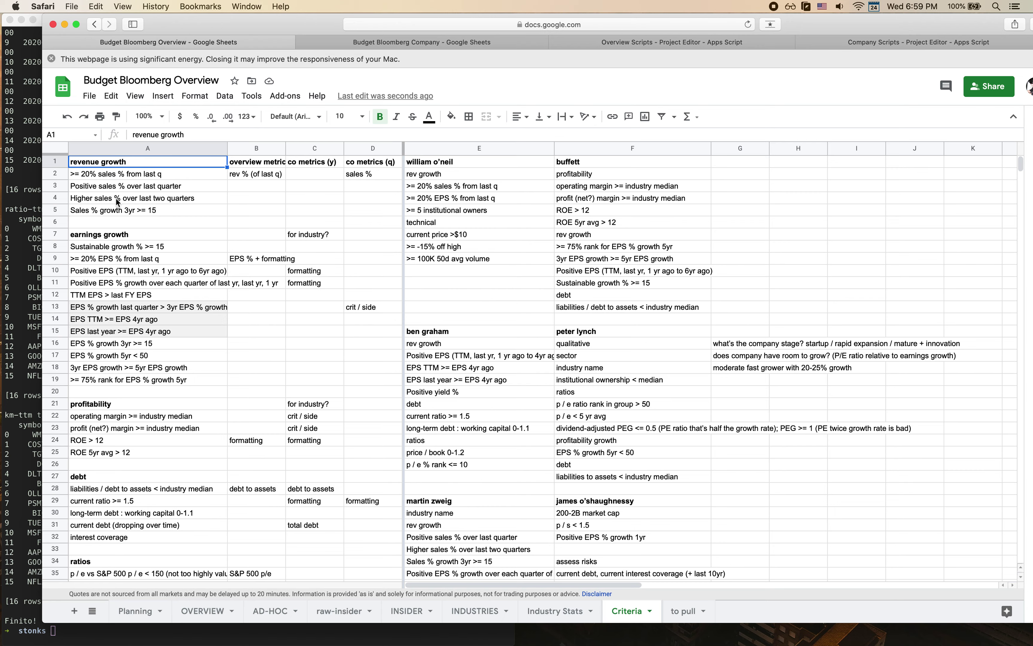
scroll(107, 272, down, 4)
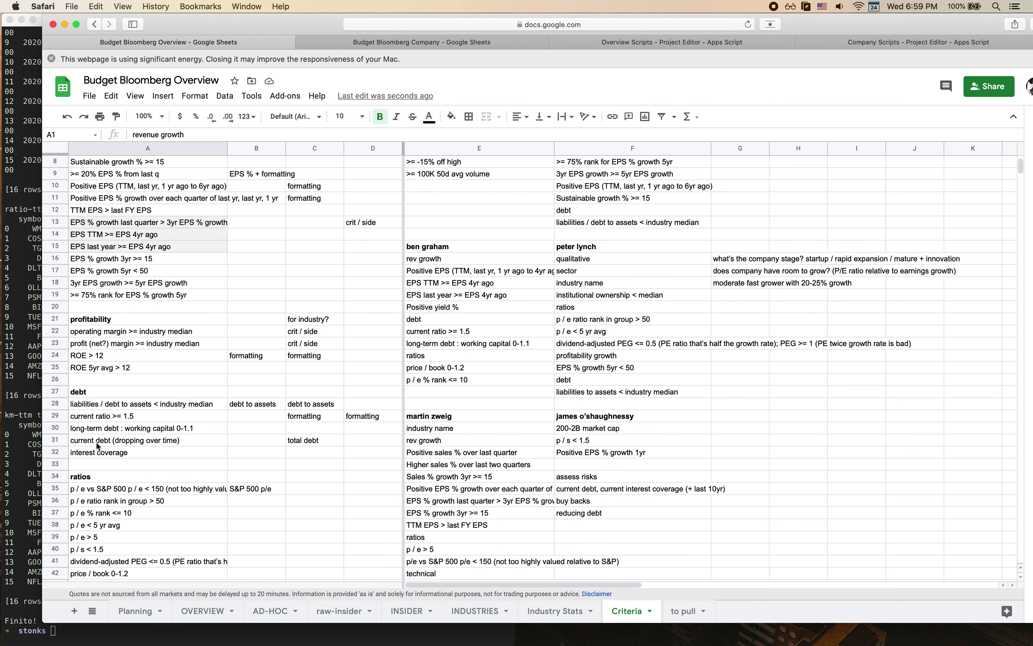
scroll(96, 445, down, 3)
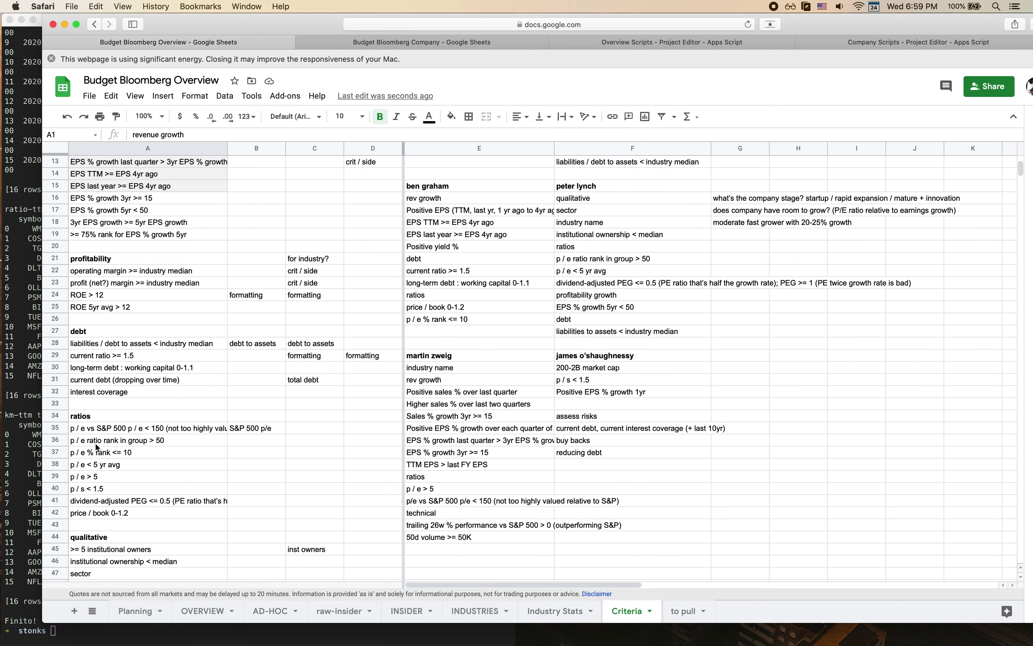
scroll(95, 444, up, 7)
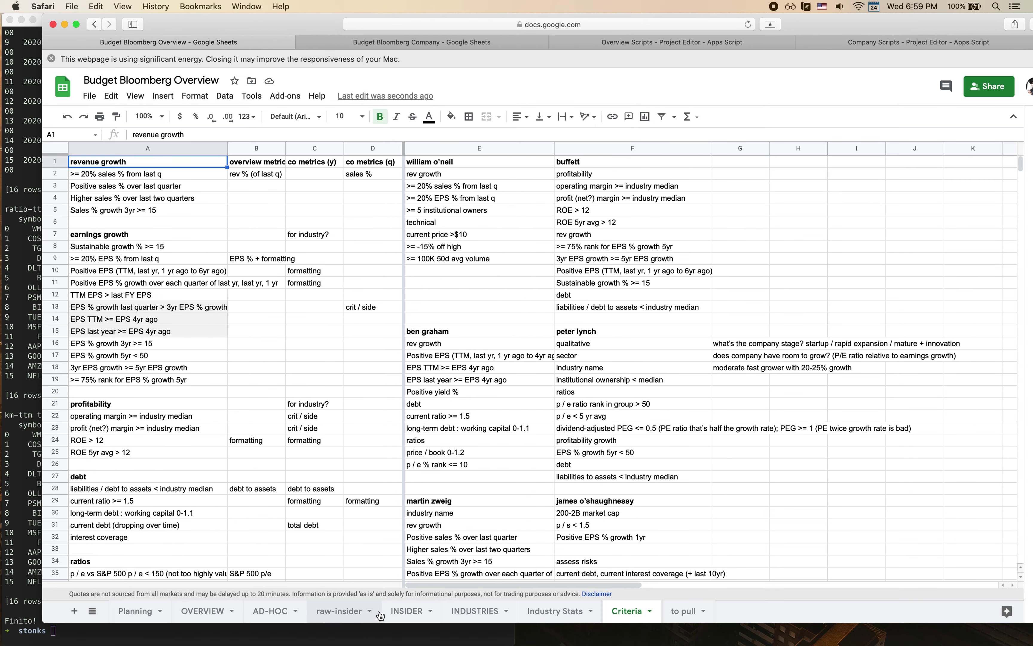
Go back to the AD-HOC sheet with the converted AAPL-to-WMT ticker metrics.
click(276, 615)
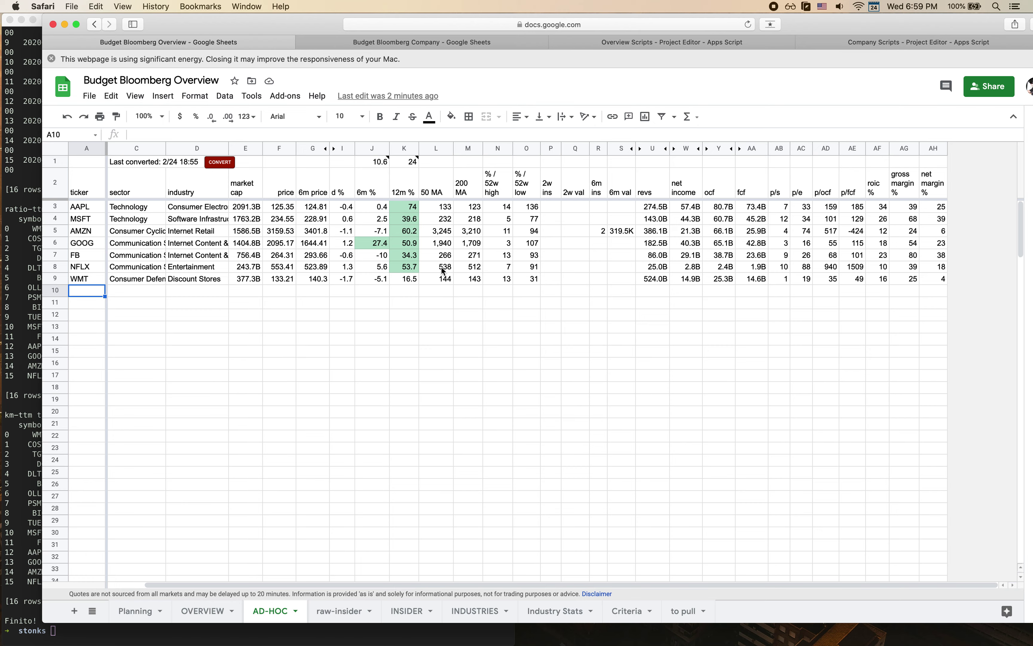